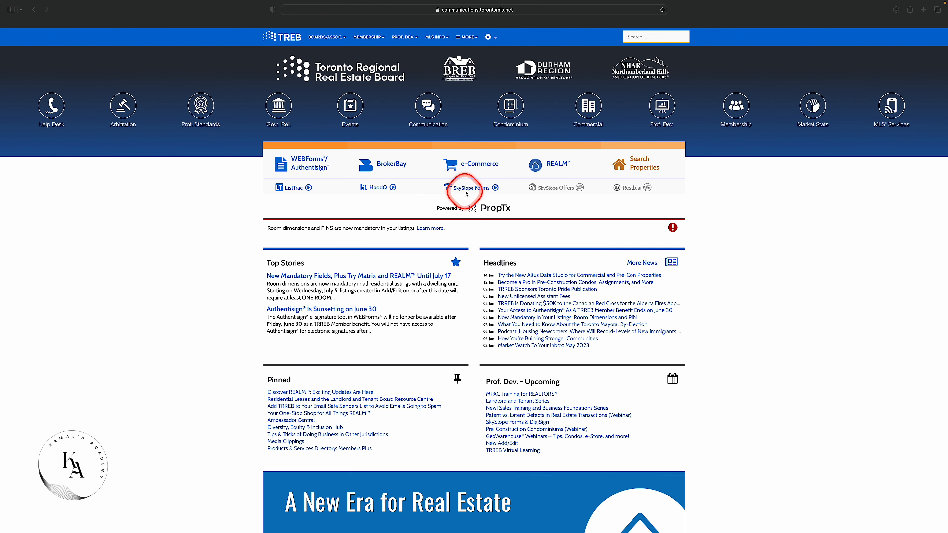
- Open SkySlope Forms from the TRREB member page and complete its setup with Canada, ON and the Toronto Regional Real Estate Board association
click(470, 192)
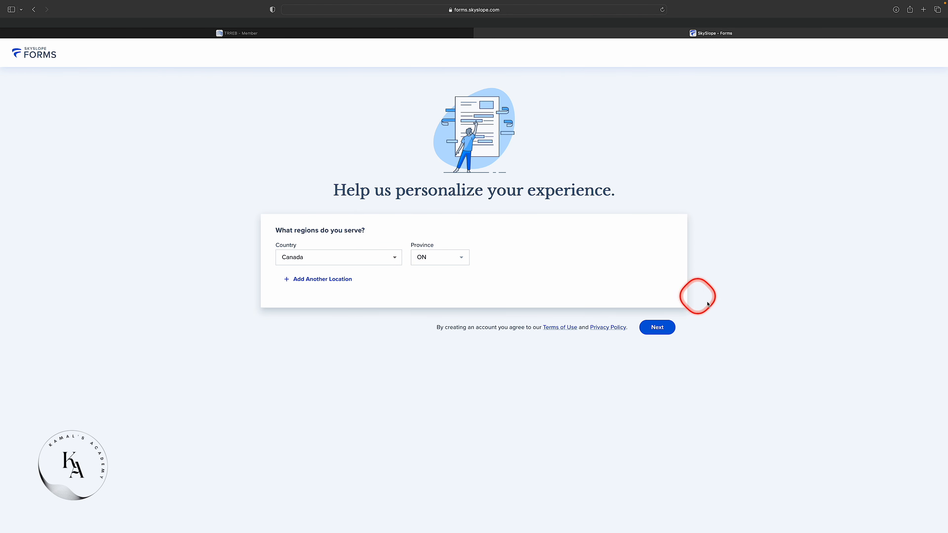
click(657, 328)
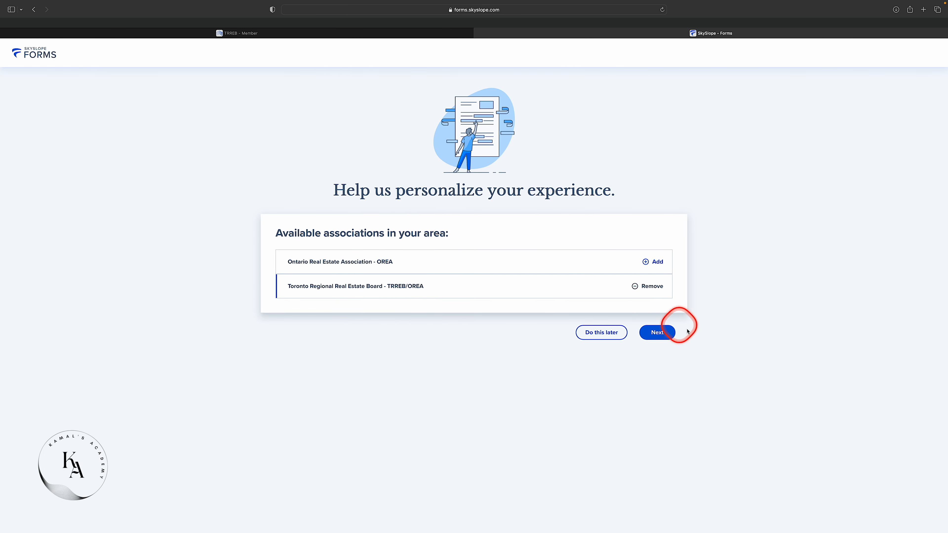
click(658, 333)
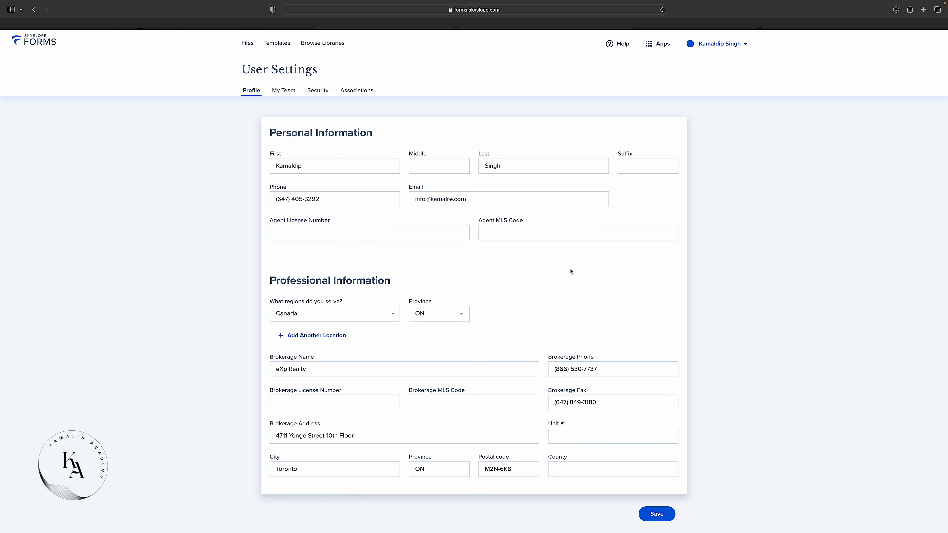
- Check the account's user profile options and save the personal and professional information in the user settings
click(731, 45)
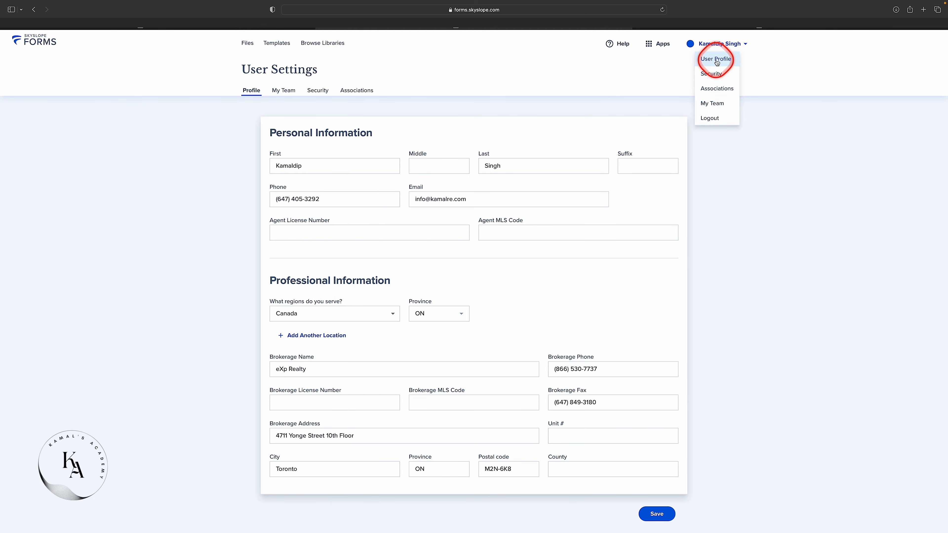
click(612, 271)
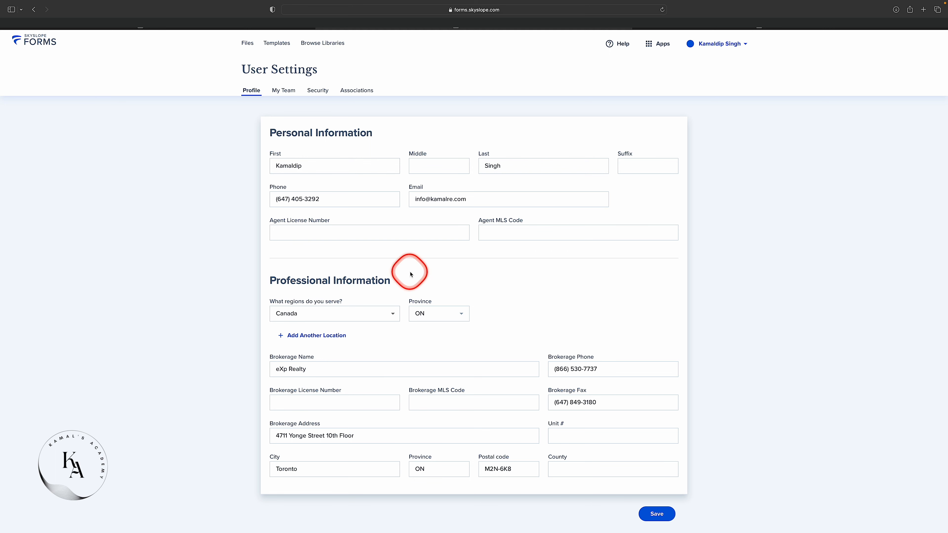
click(654, 514)
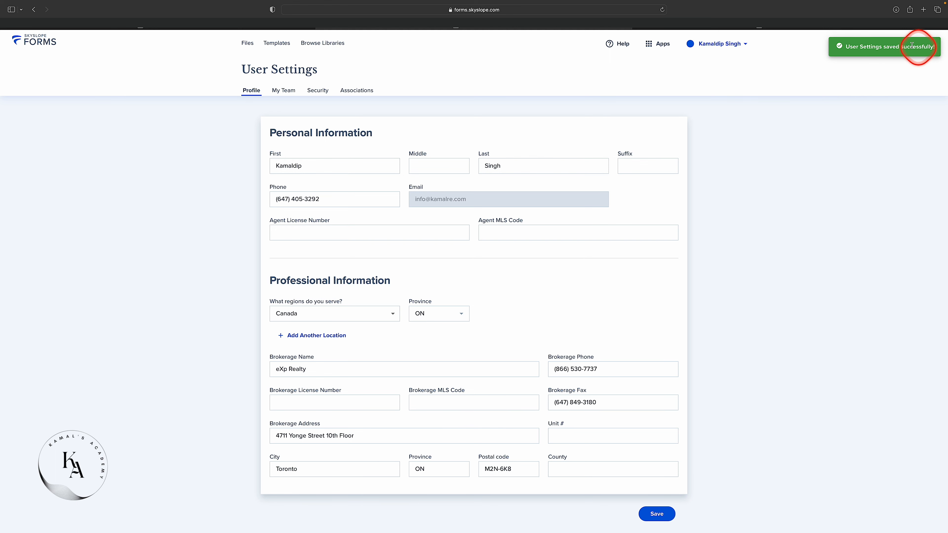
- Return to the files overview and open the Templates page
click(248, 44)
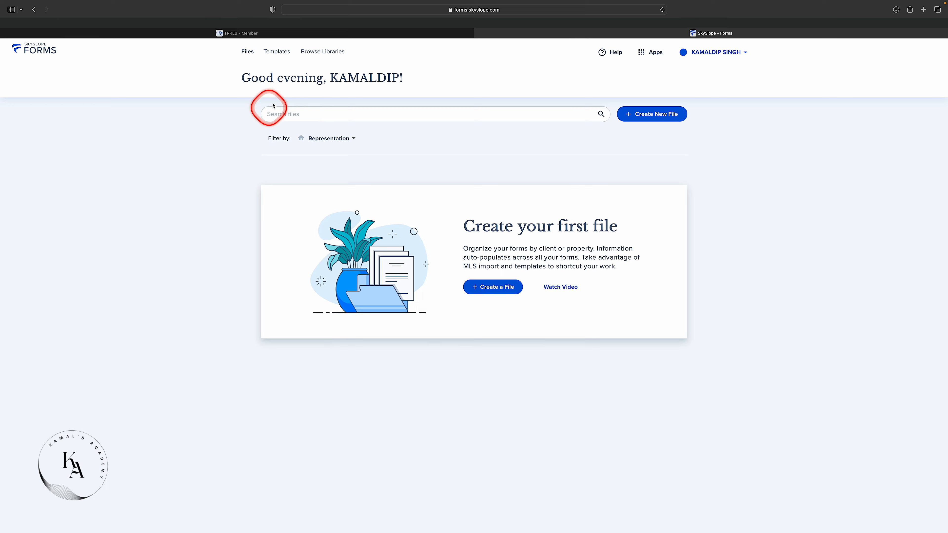
scroll(248, 61, up, 5)
scroll(149, 82, left, 4)
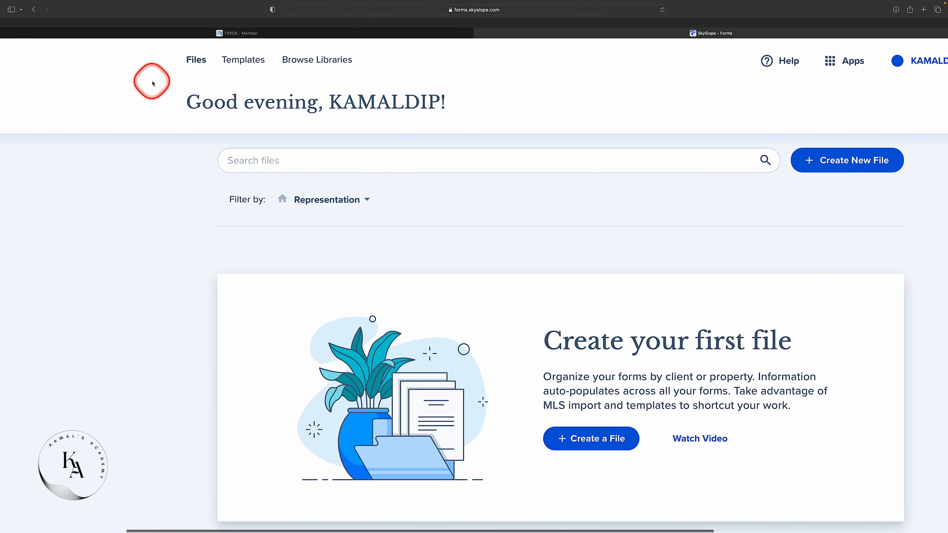
click(238, 68)
scroll(303, 165, down, 5)
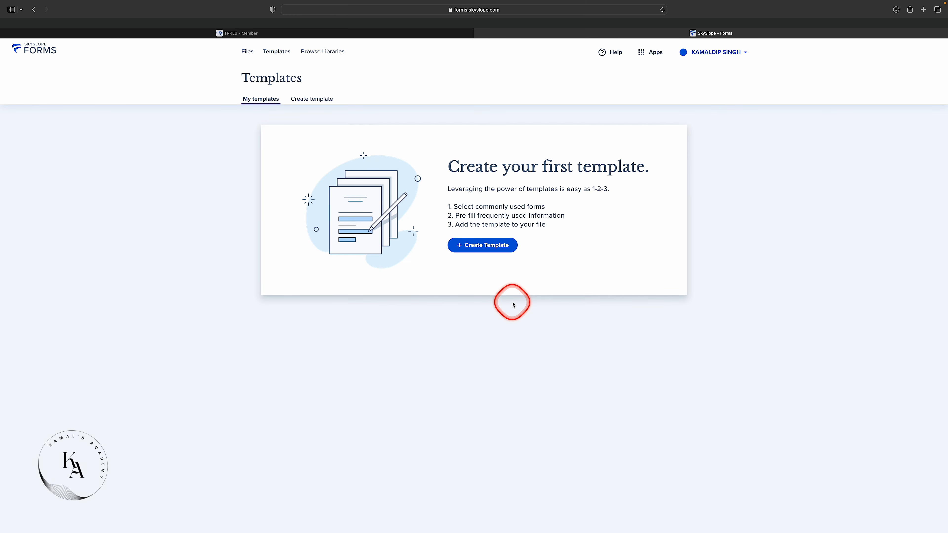
- Create a template of type Buyer named "Buyer Template" and continue to its form selection
click(480, 246)
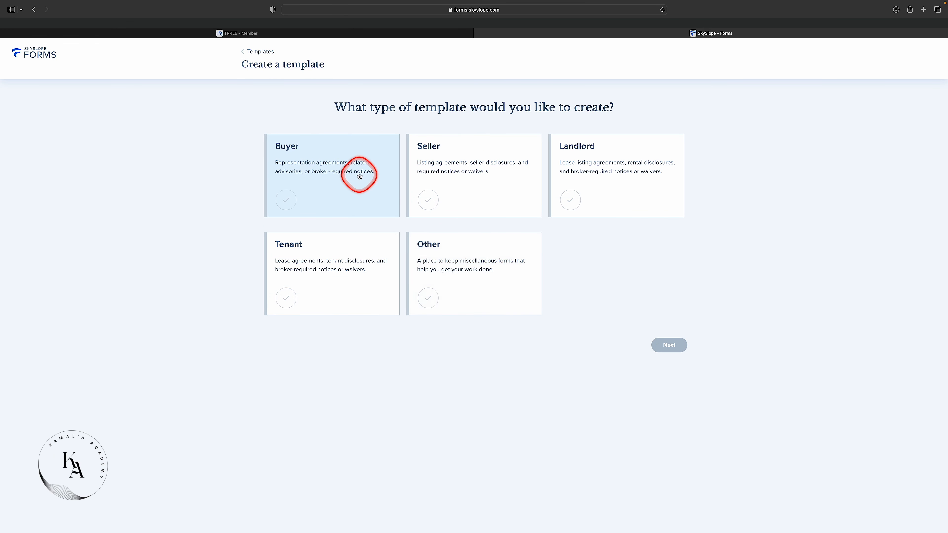
click(351, 183)
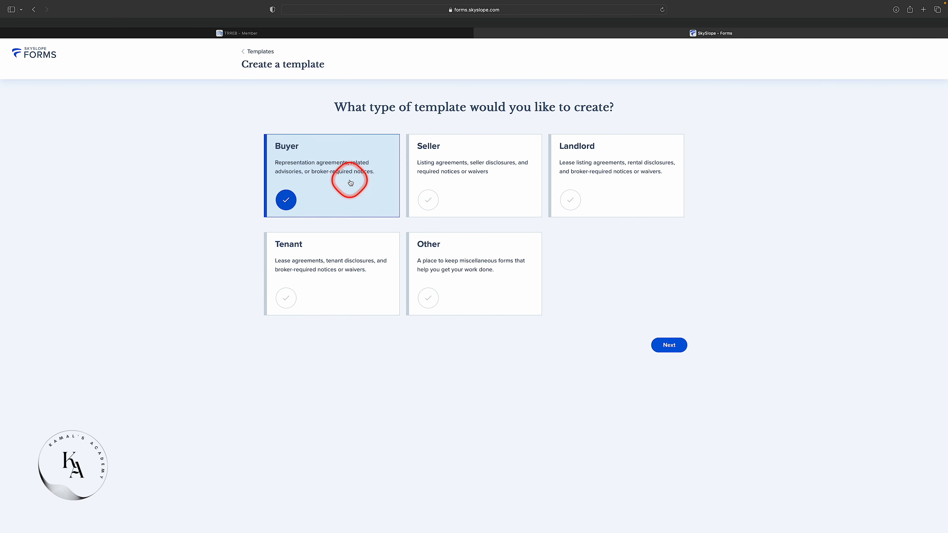
click(669, 346)
click(464, 177)
text(Buyer Template)
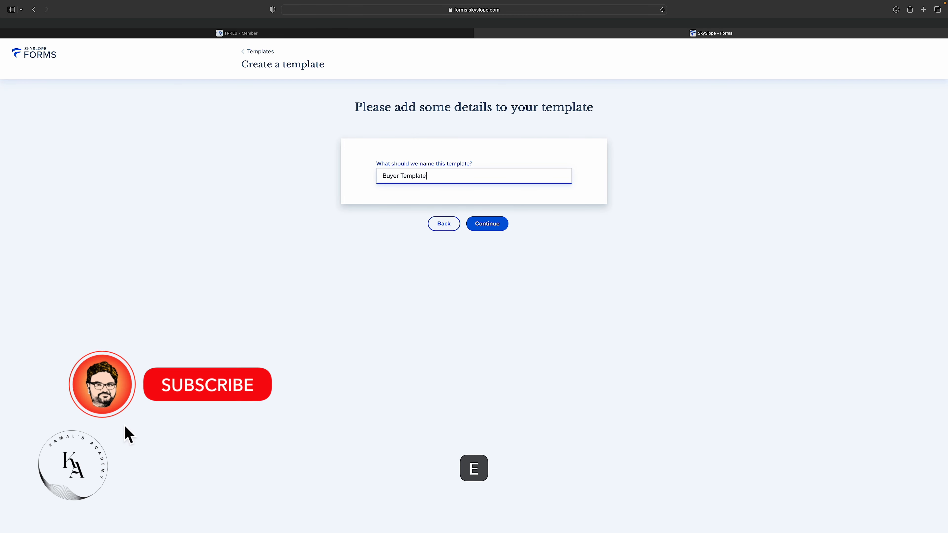
click(492, 225)
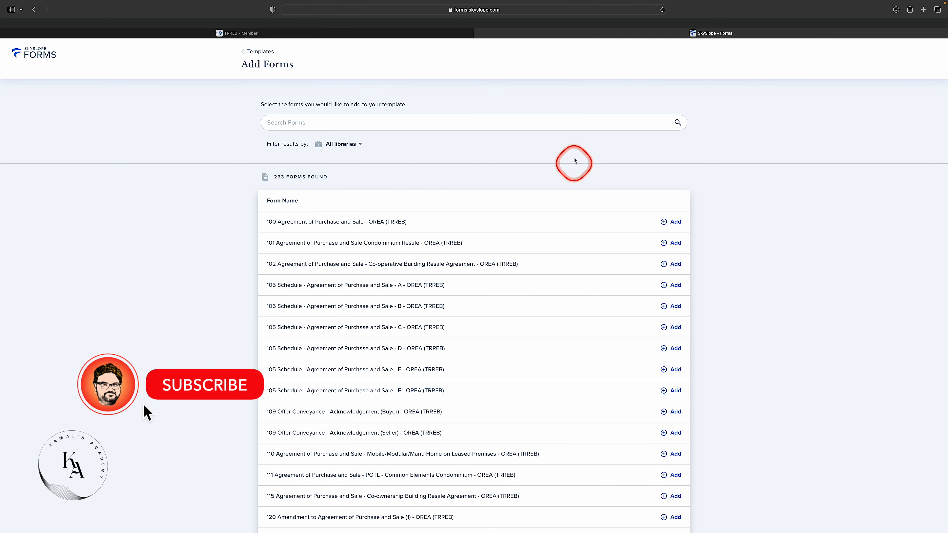
- Add the forms 810 Working with a REALTOR - Buyer and 100 Agreement of Purchase and Sale to the template
scroll(537, 398, down, 4)
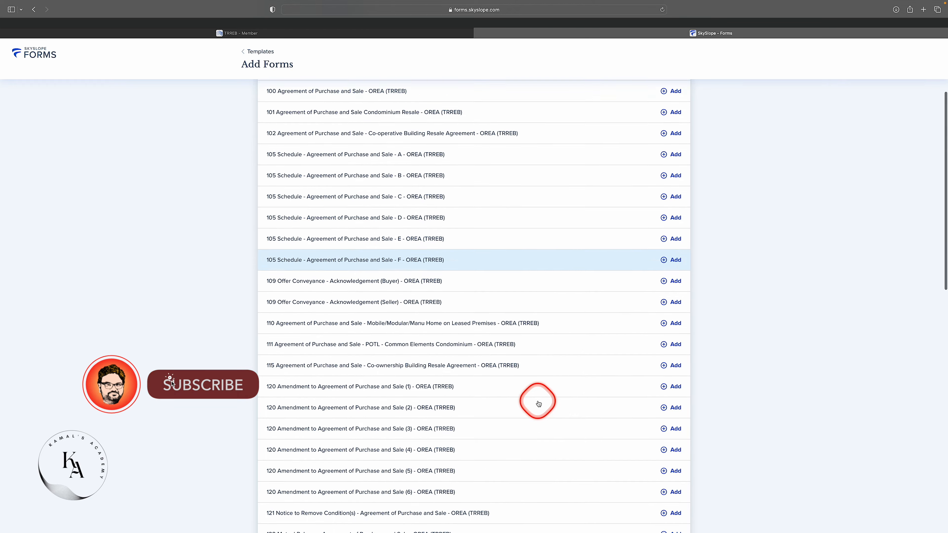
scroll(538, 403, up, 4)
click(359, 124)
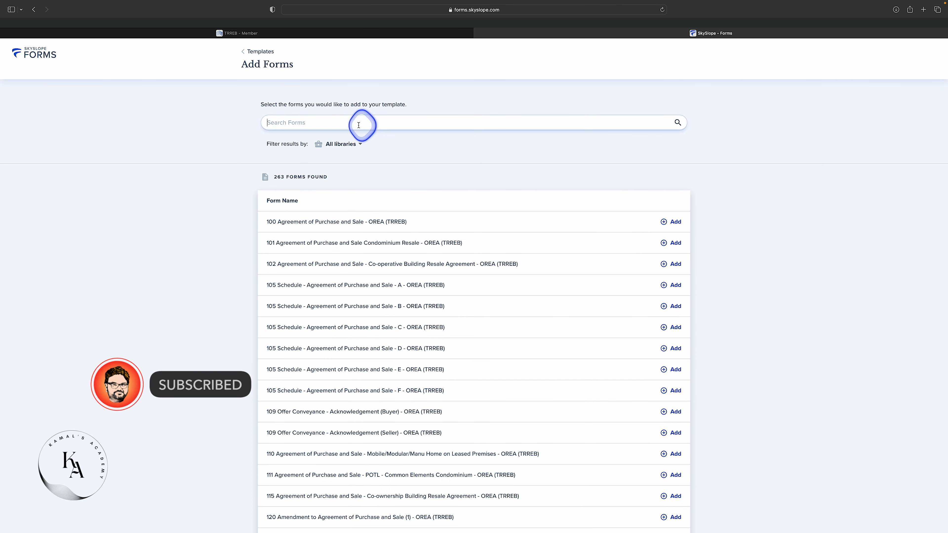
text(810)
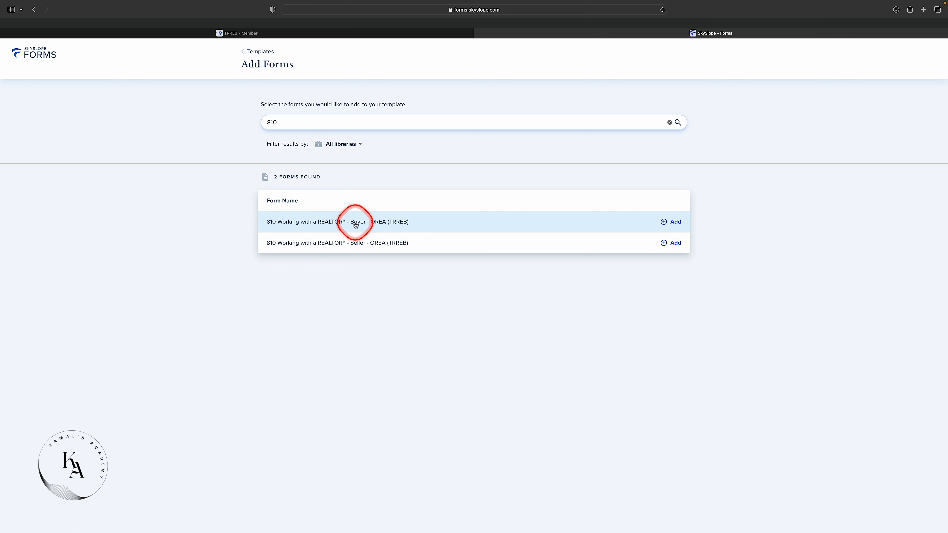
click(675, 223)
click(285, 122)
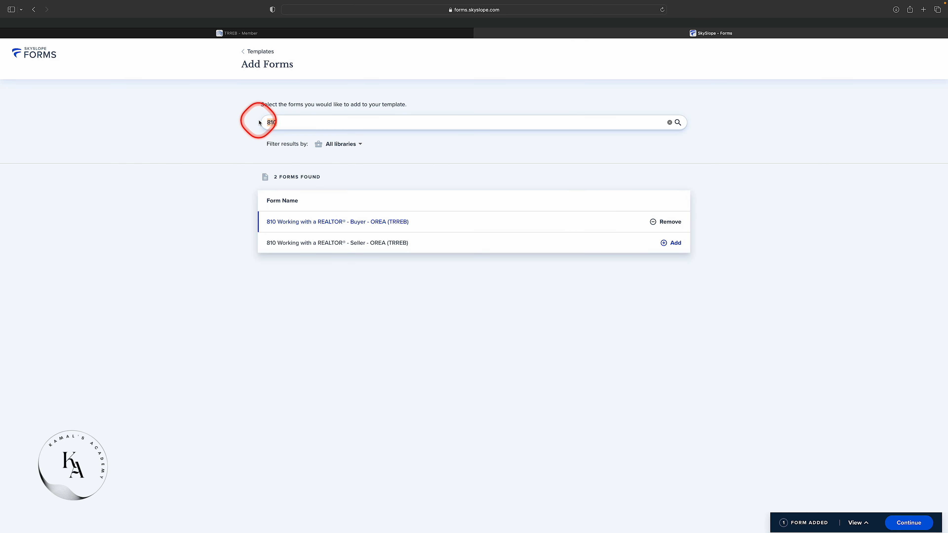
text(100)
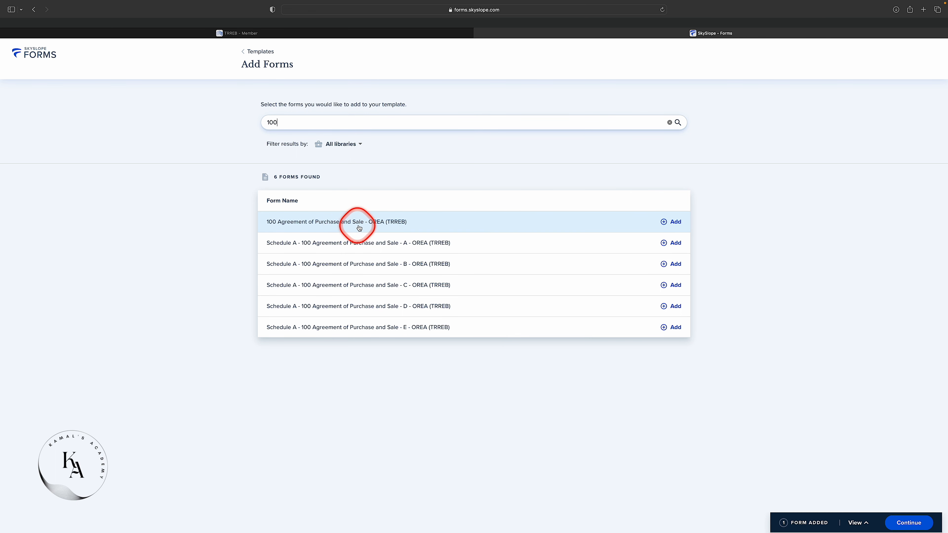
click(672, 221)
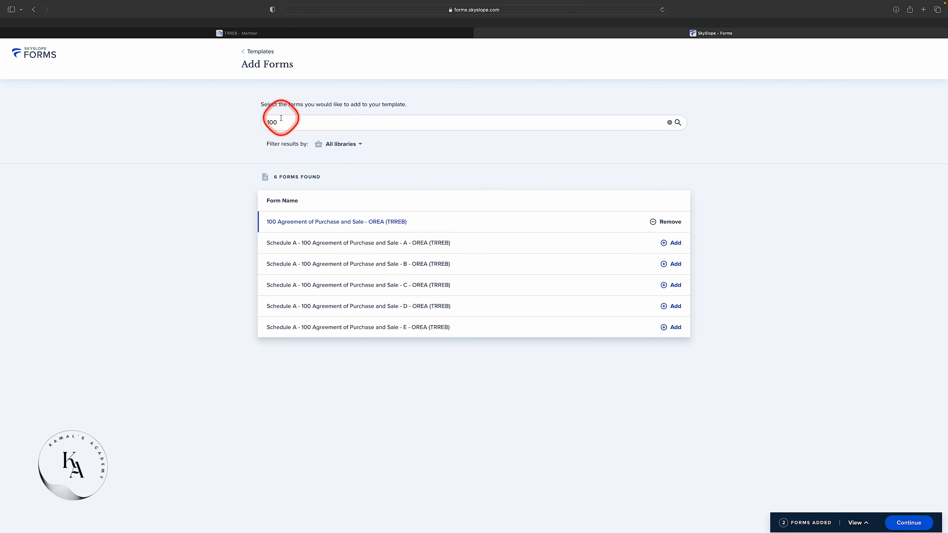
- Add the forms 300 Buyer Representation Agreement and 123 Waiver - Agreement of Purchase and Sale (Buyer) to the template
drag(285, 121, 264, 120)
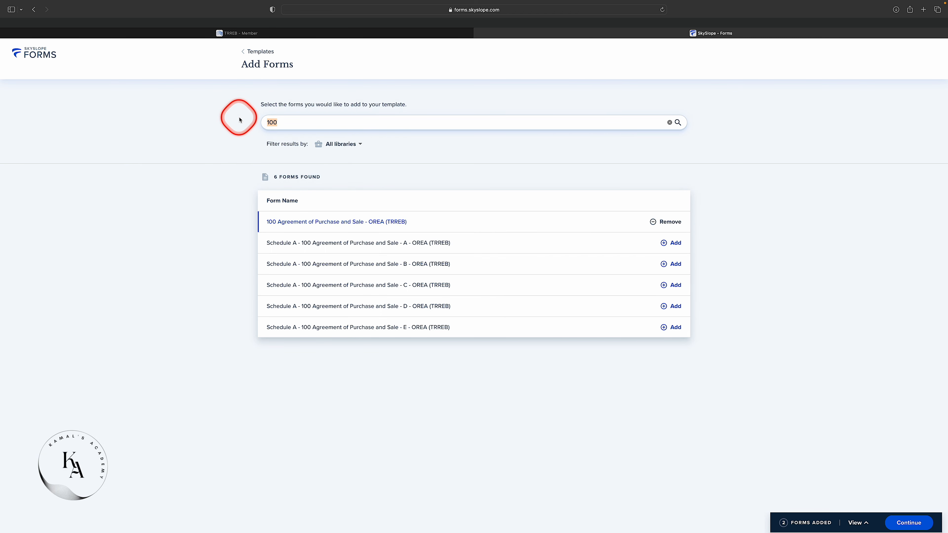
text(300)
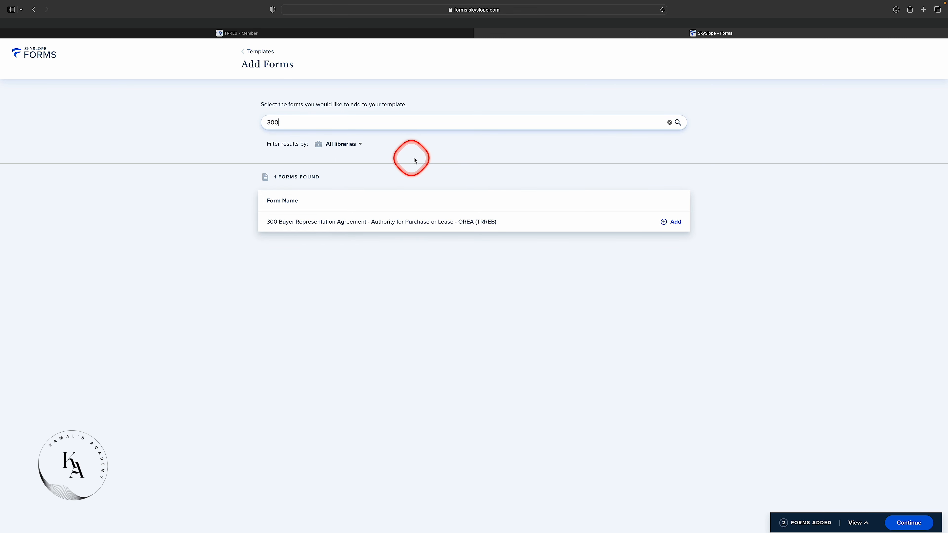
click(675, 223)
click(261, 125)
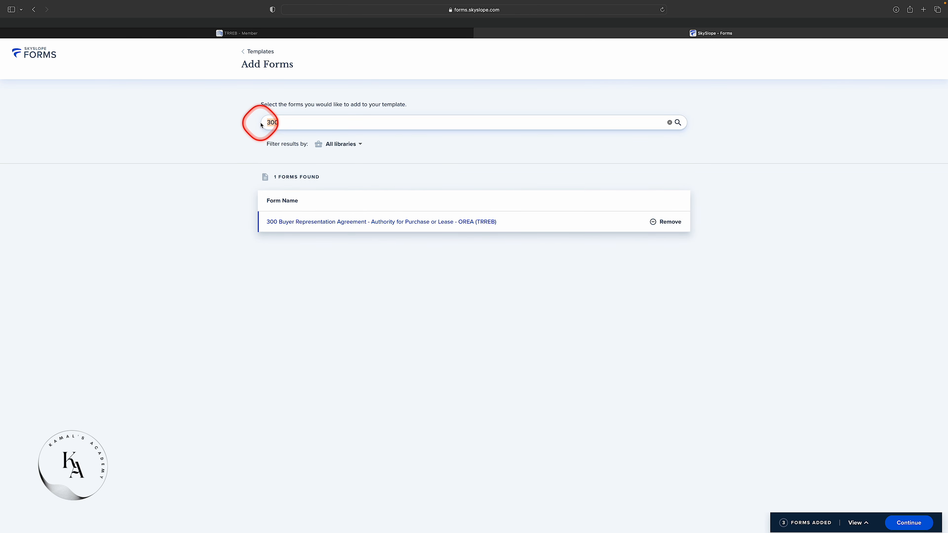
text(123)
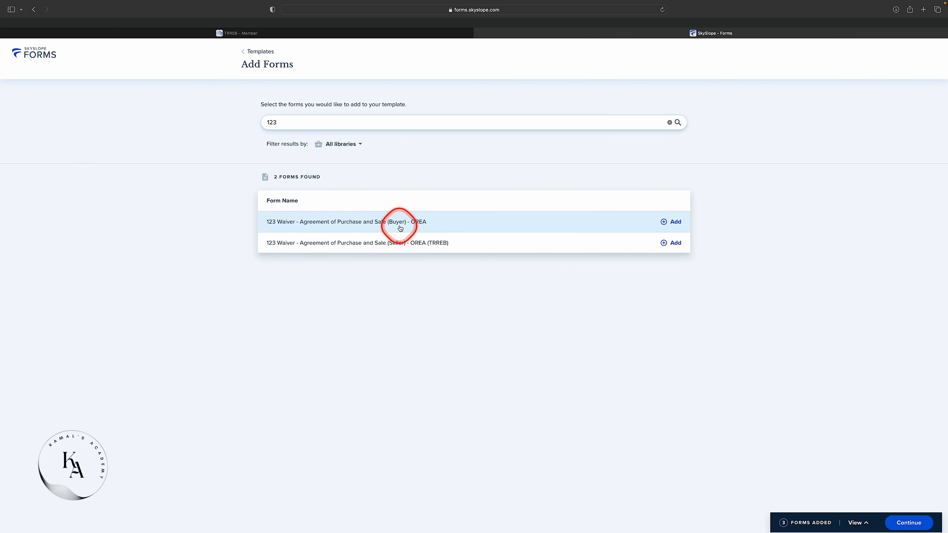
click(673, 221)
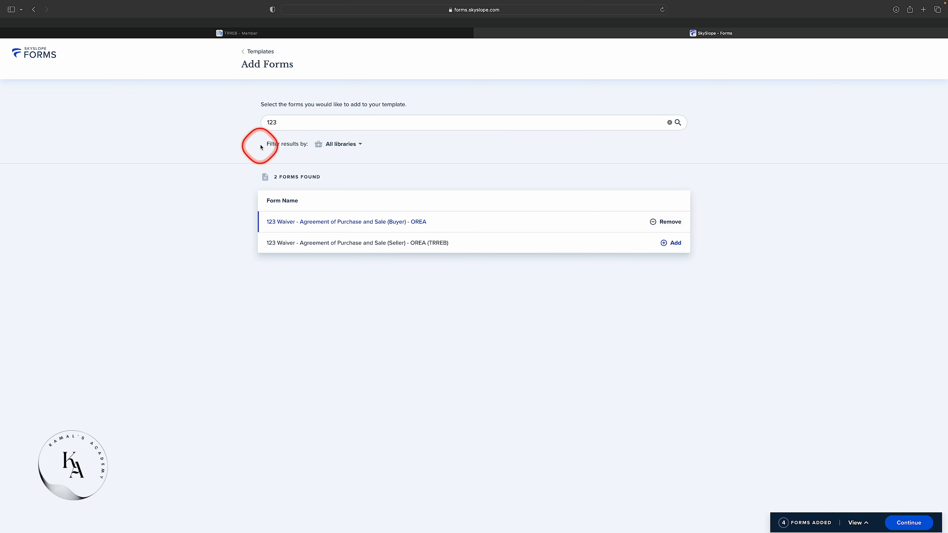
- Add the forms 801 Offer Summary Document and 120 Amendment to Agreement of Purchase and Sale (1) to the template
double_click(270, 123)
text(801)
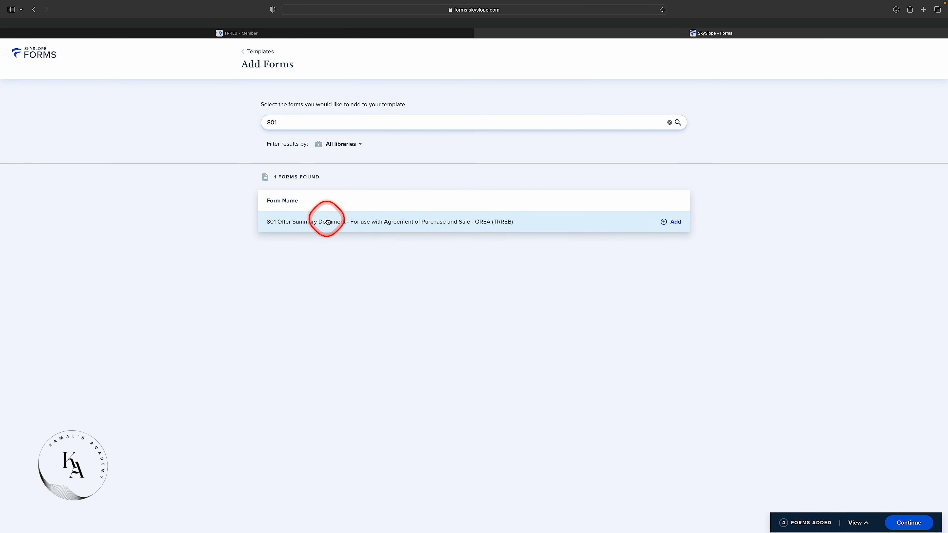
click(674, 223)
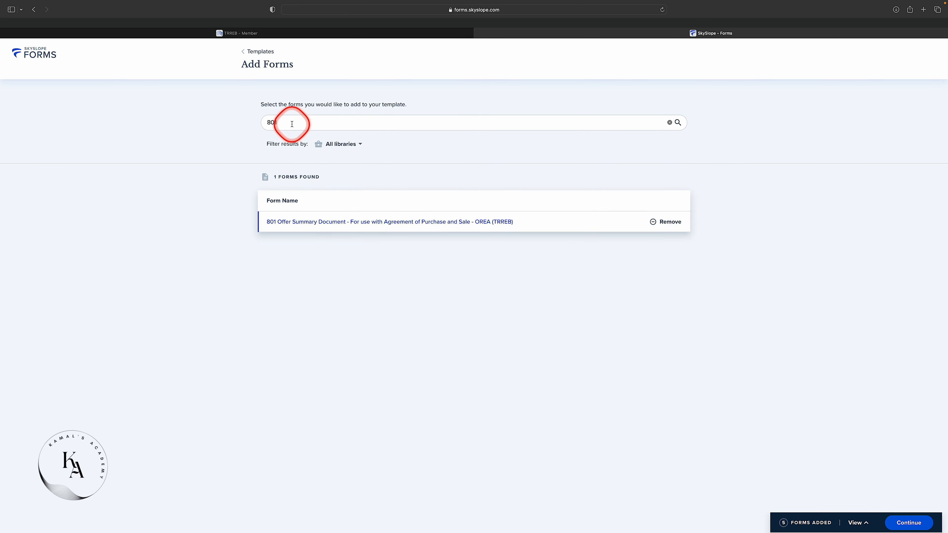
double_click(265, 123)
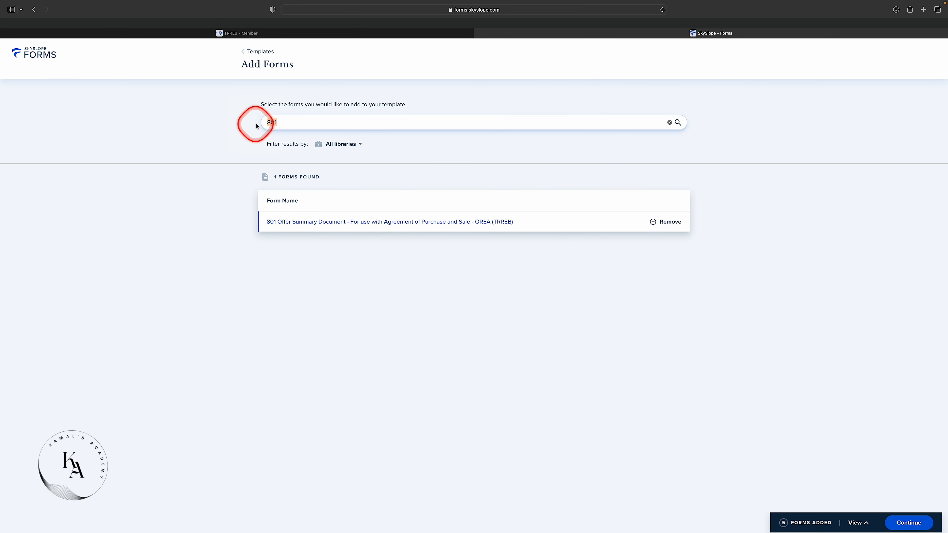
text(120)
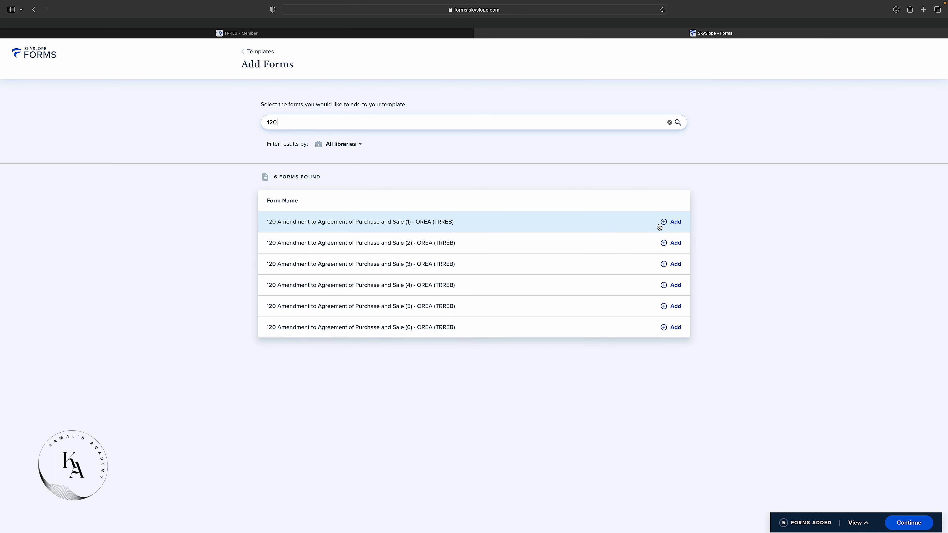
click(676, 224)
- Add the forms 124 Notice of Fulfillment of Conditions and 320 Confirmation of Co-operation and Representation - Buyer/Seller to the template
drag(278, 123, 249, 123)
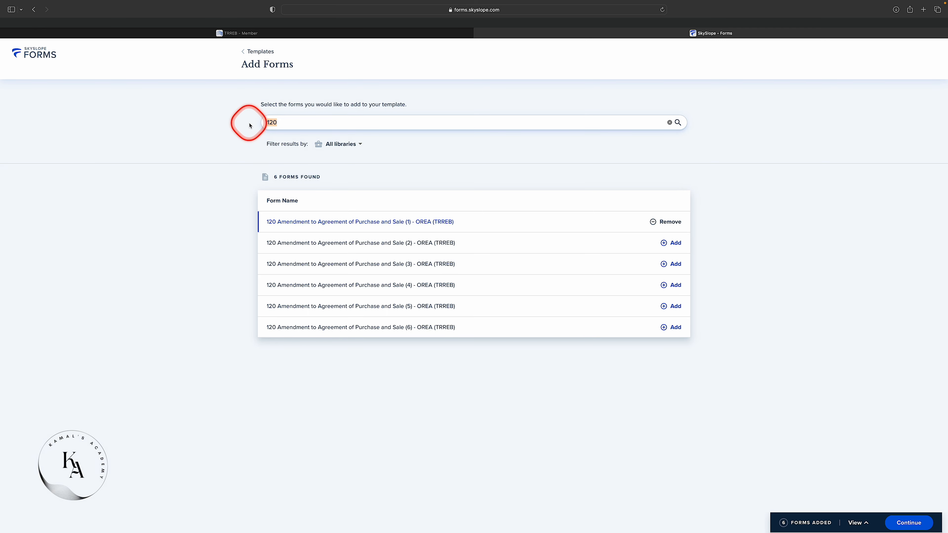
text(124)
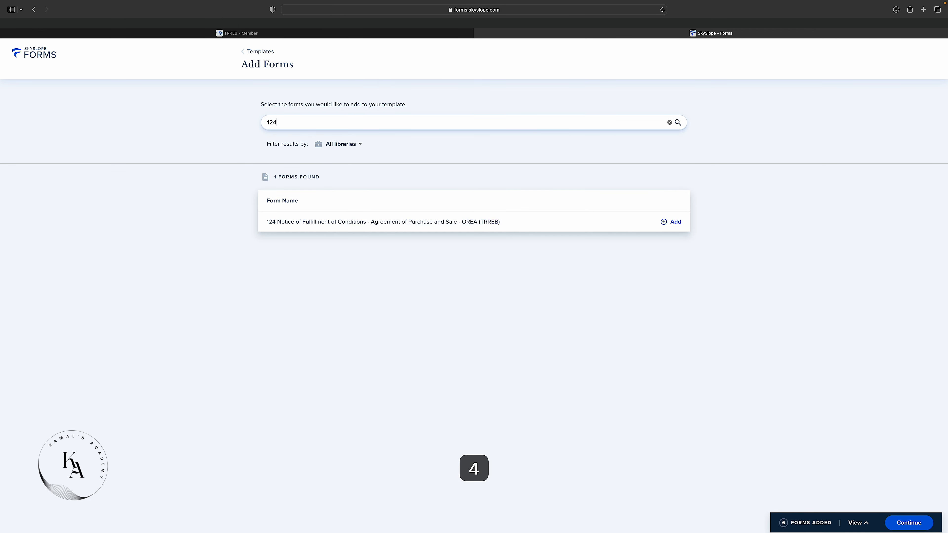
click(673, 223)
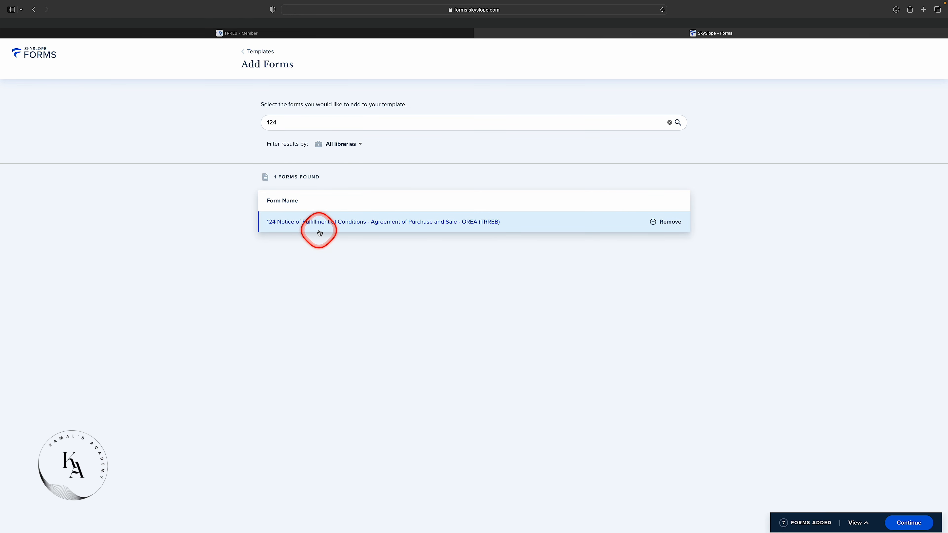
double_click(261, 122)
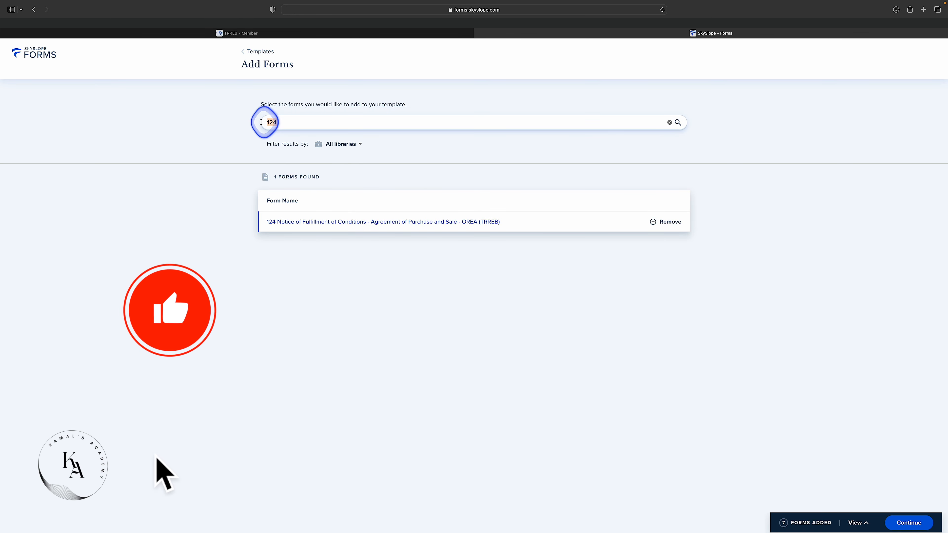
text(320)
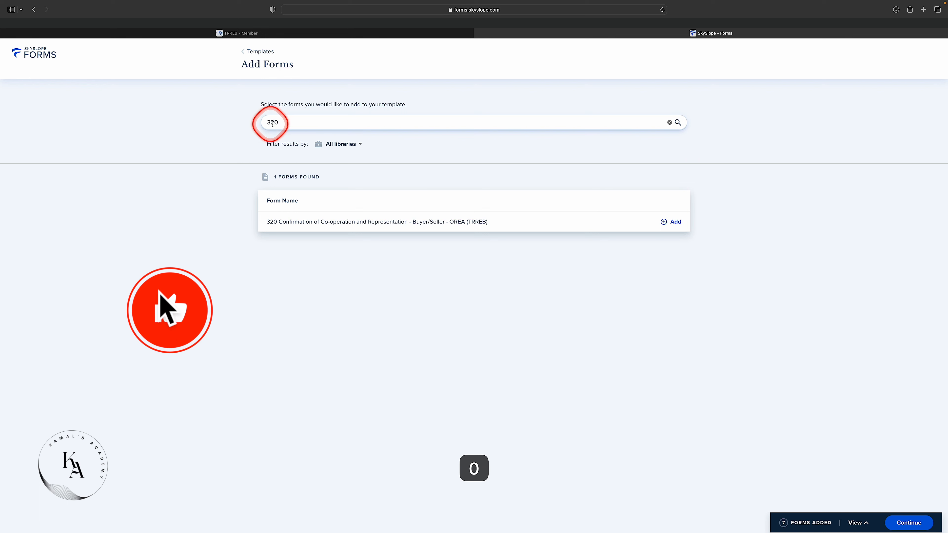
click(674, 224)
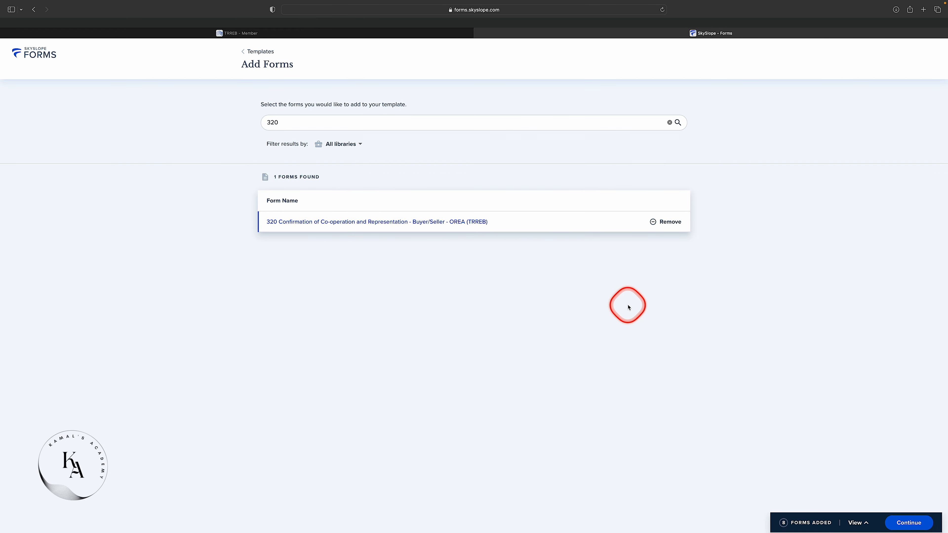
ctrl+scroll(856, 514, up, 5)
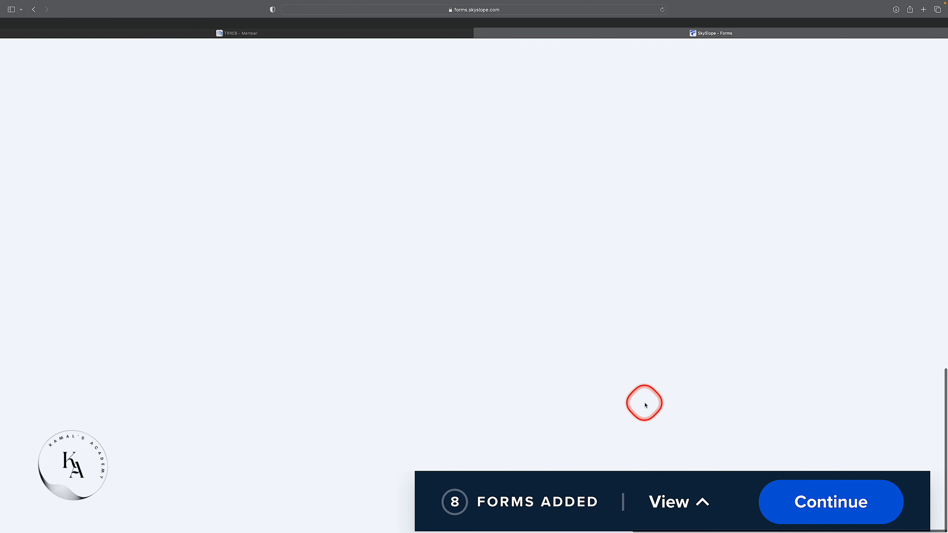
- Review the list of forms added and continue to place them in the Buyer Template
ctrl+scroll(645, 405, down, 5)
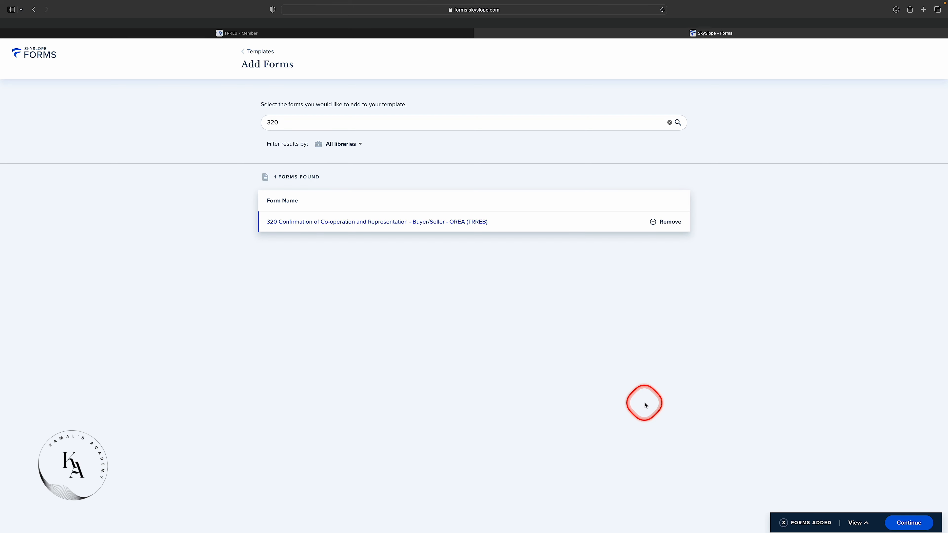
click(859, 523)
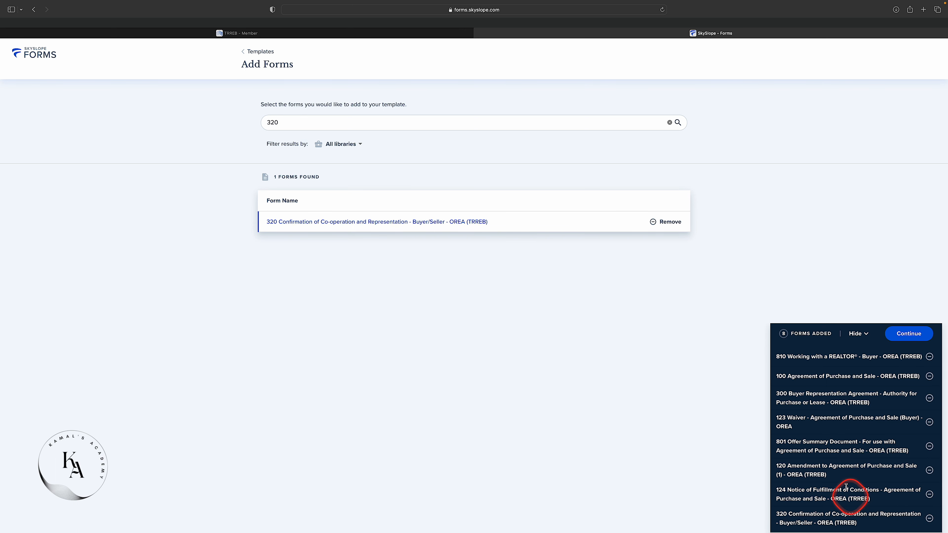
click(906, 335)
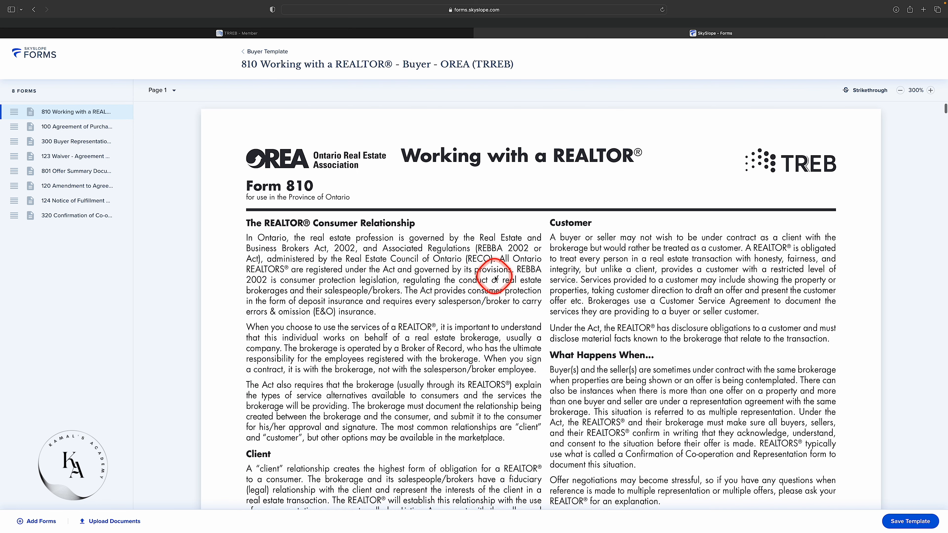
- Examine the 810 Working with a REALTOR - Buyer form, comparing its buyer and seller brokerage fields and the buyer agent details
scroll(495, 278, down, 3)
scroll(495, 278, down, 10)
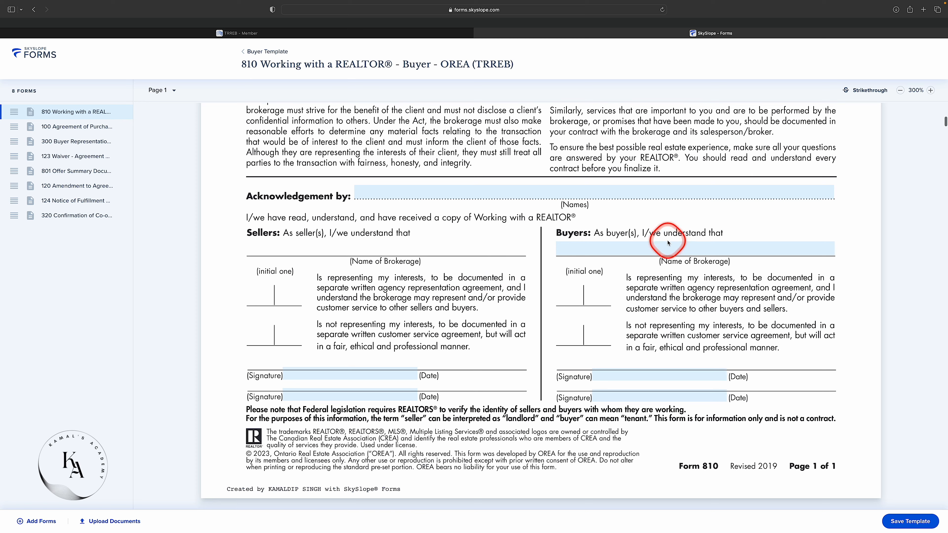
click(612, 249)
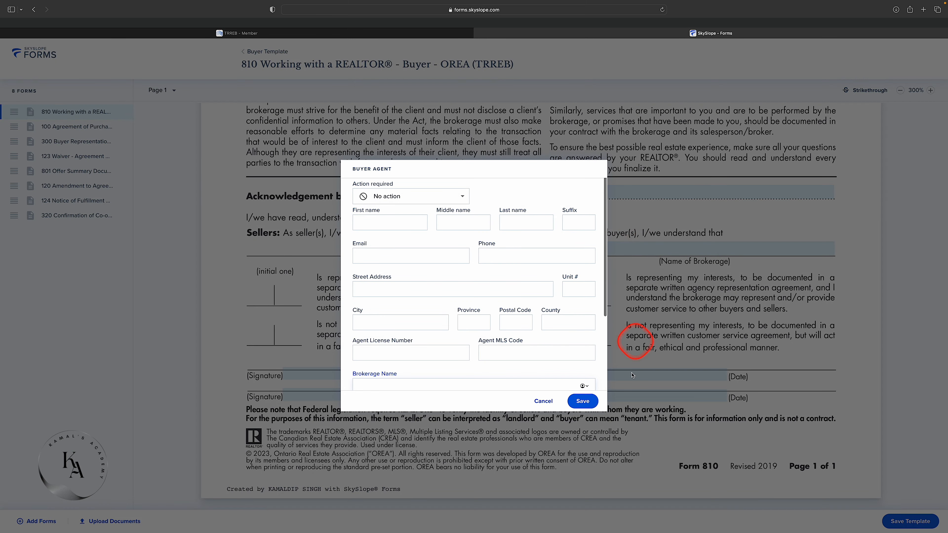
click(544, 402)
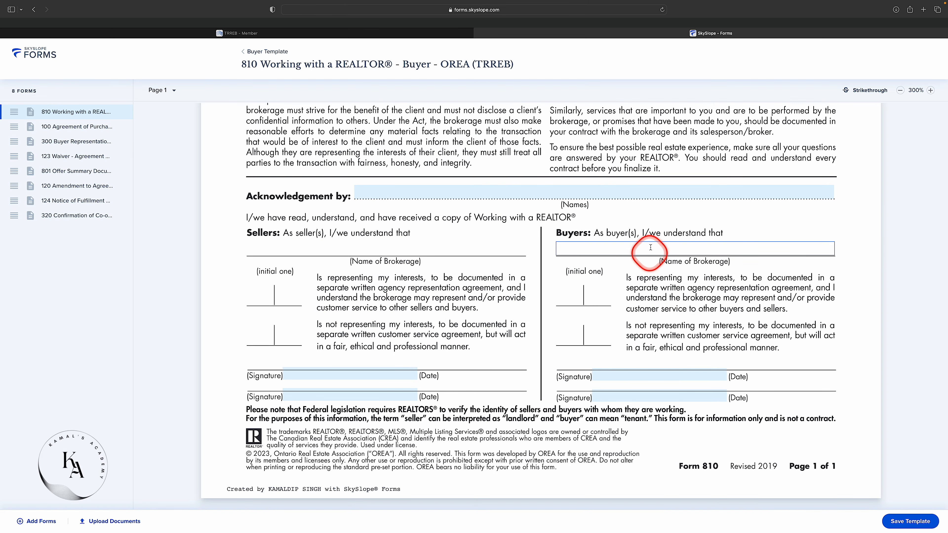
click(296, 253)
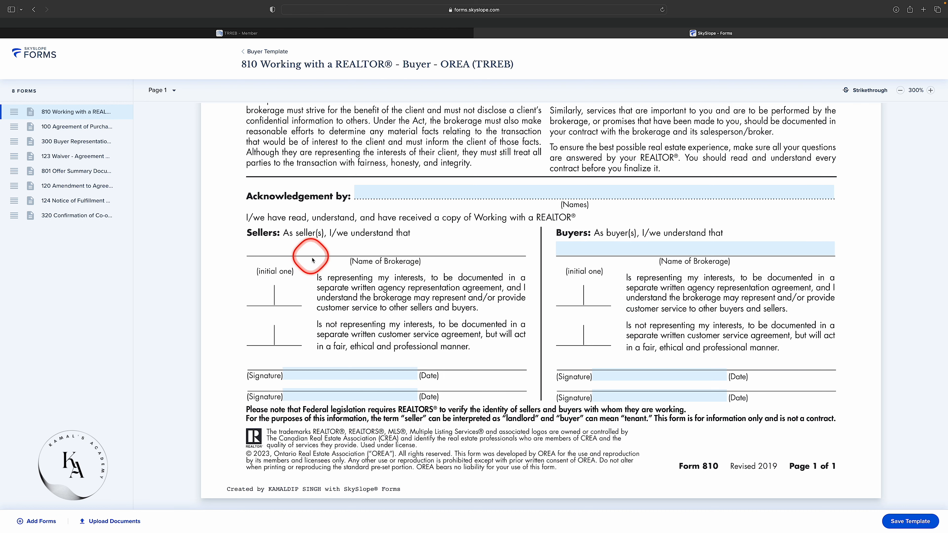
scroll(295, 246, up, 10)
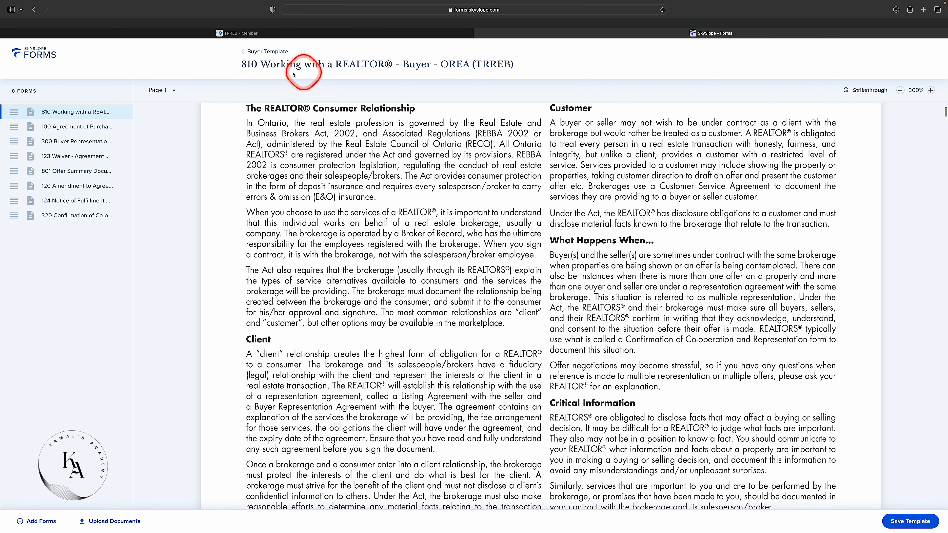
drag(403, 65, 421, 64)
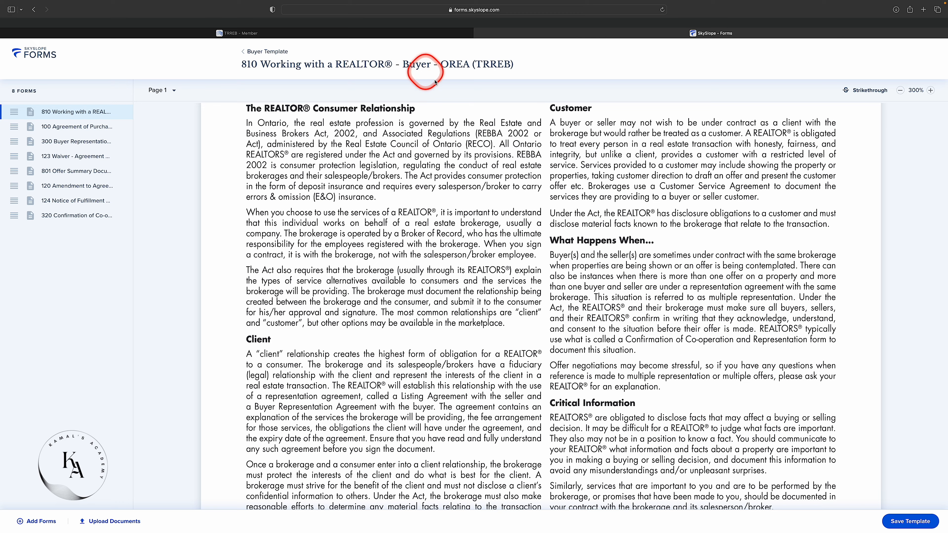
scroll(549, 213, down, 12)
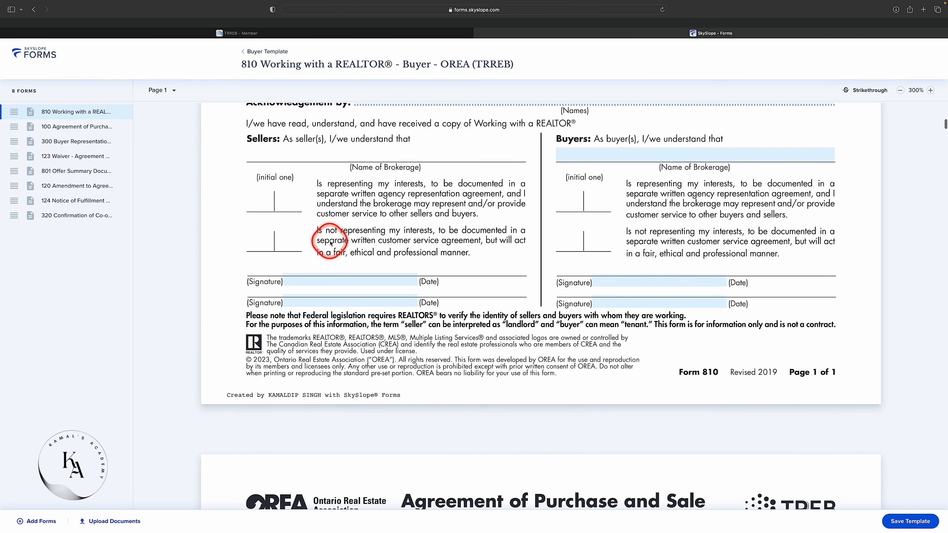
scroll(313, 227, up, 12)
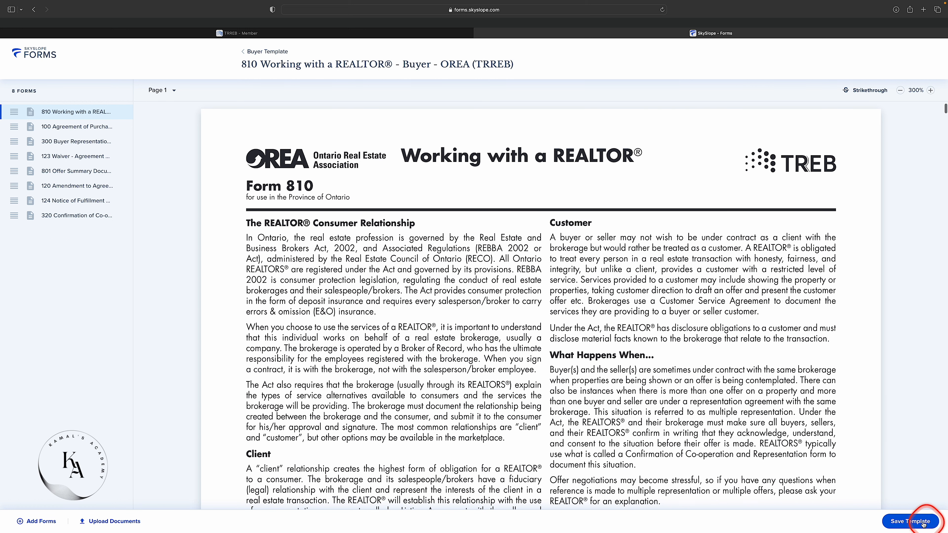
- Save the Buyer Template and duplicate it under the name Seller Template
click(907, 523)
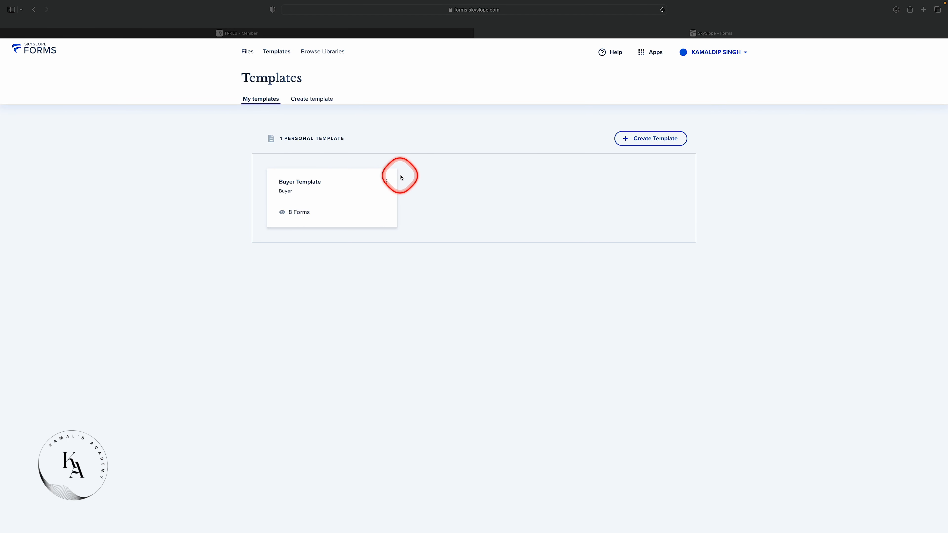
click(387, 182)
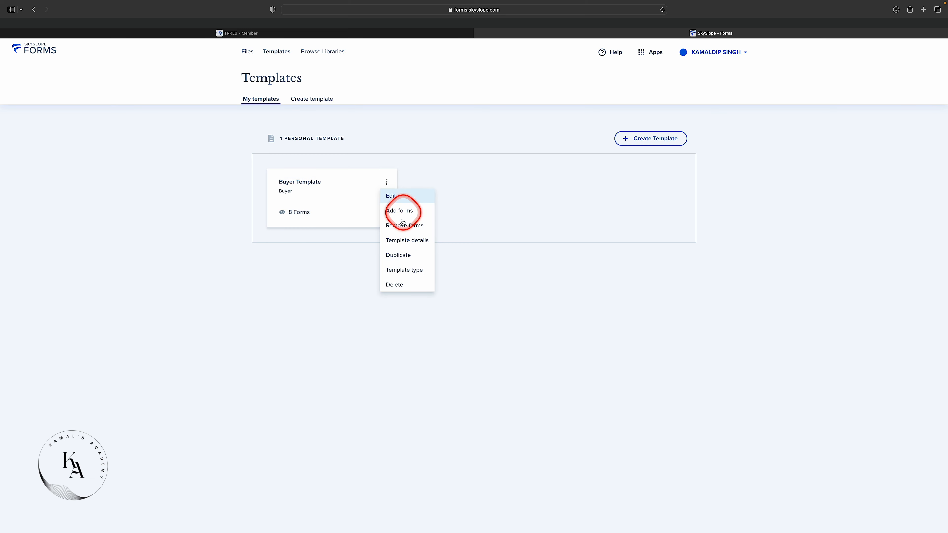
click(401, 258)
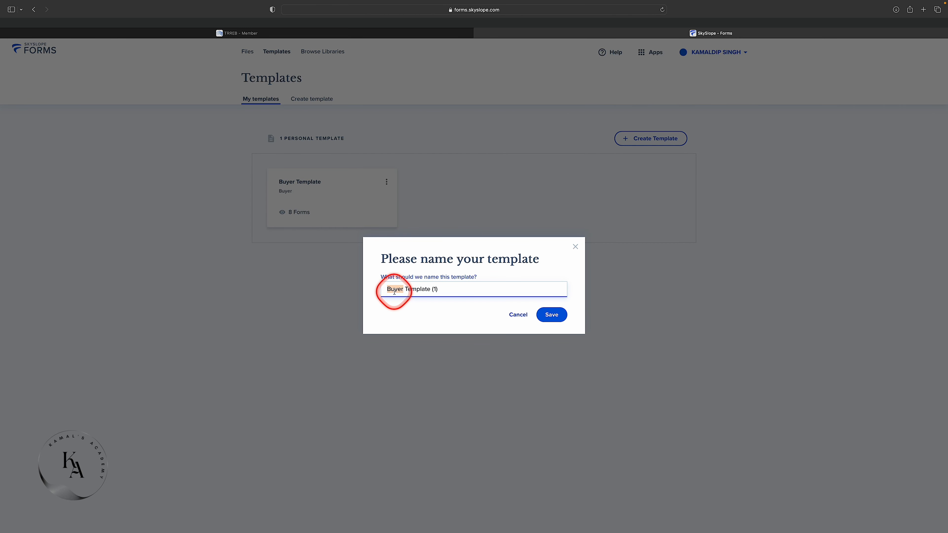
text(Sell)
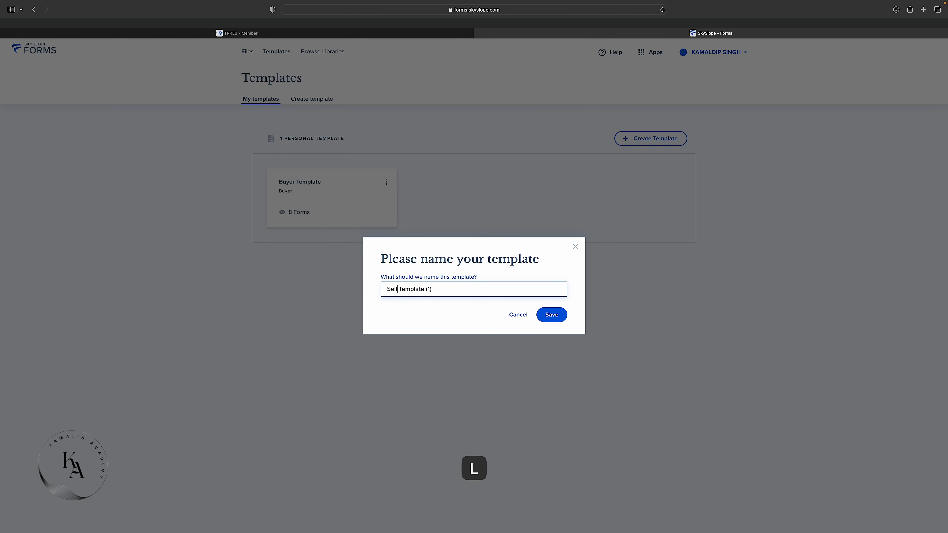
click(443, 290)
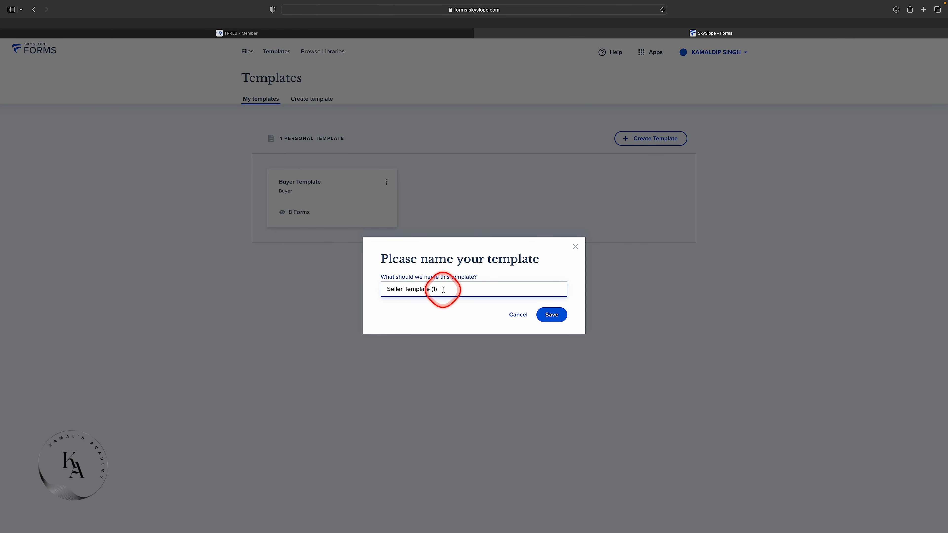
click(552, 315)
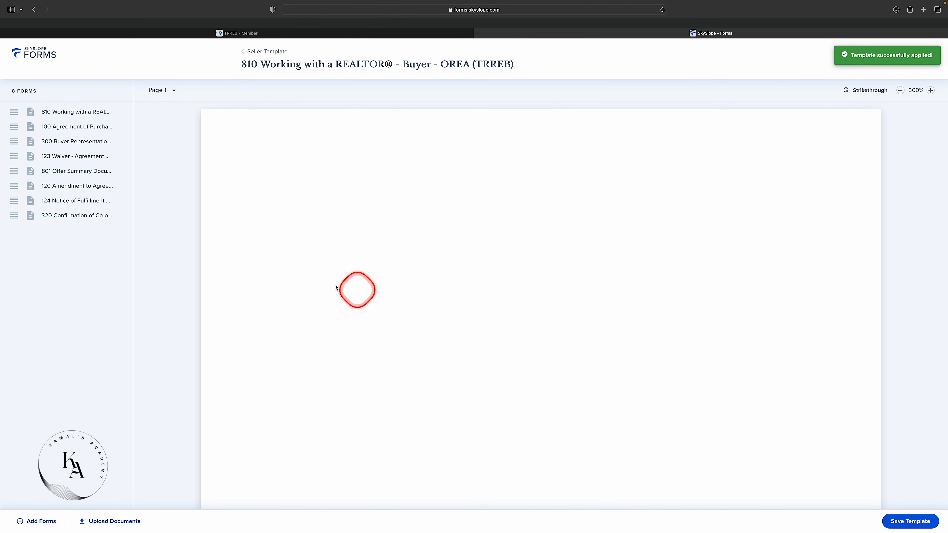
- Return to the list of personal templates and reopen the Seller Template
scroll(253, 55, up, 5)
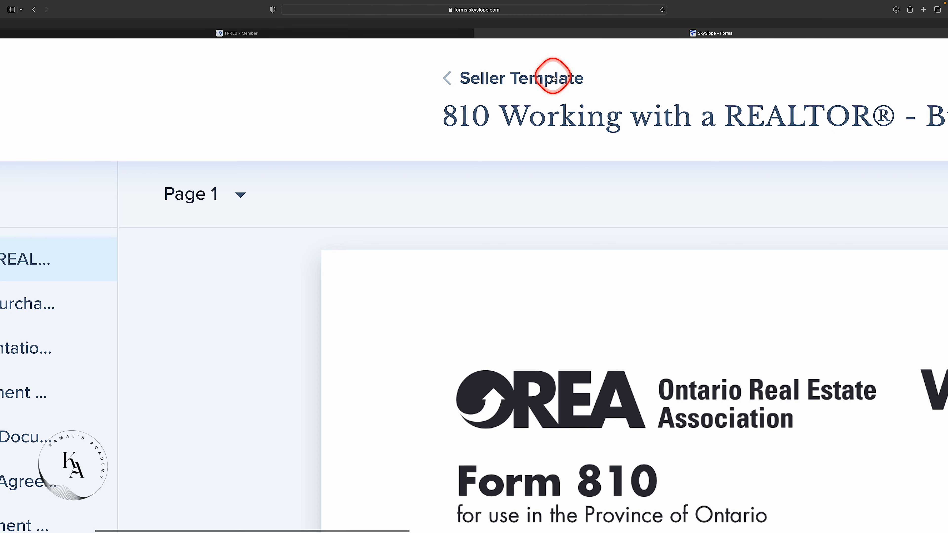
click(451, 84)
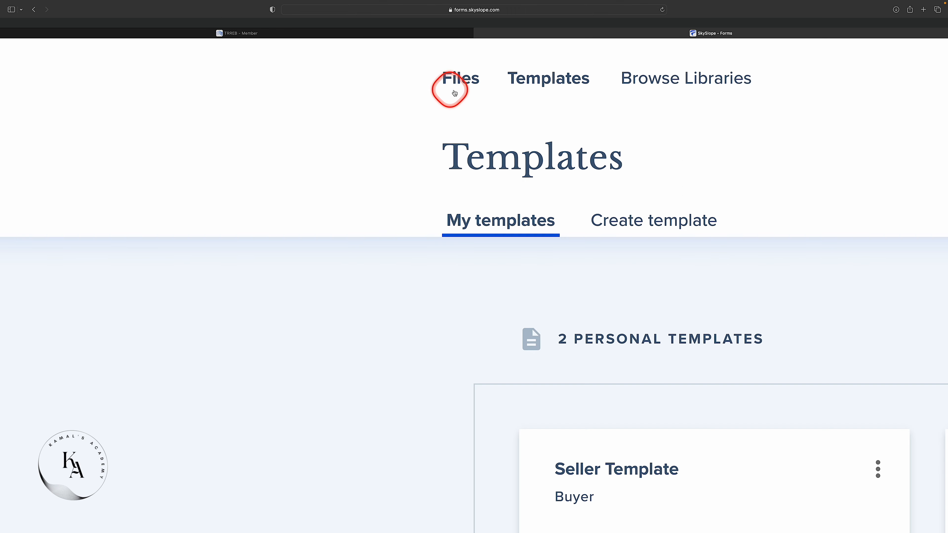
scroll(554, 354, down, 2)
click(473, 330)
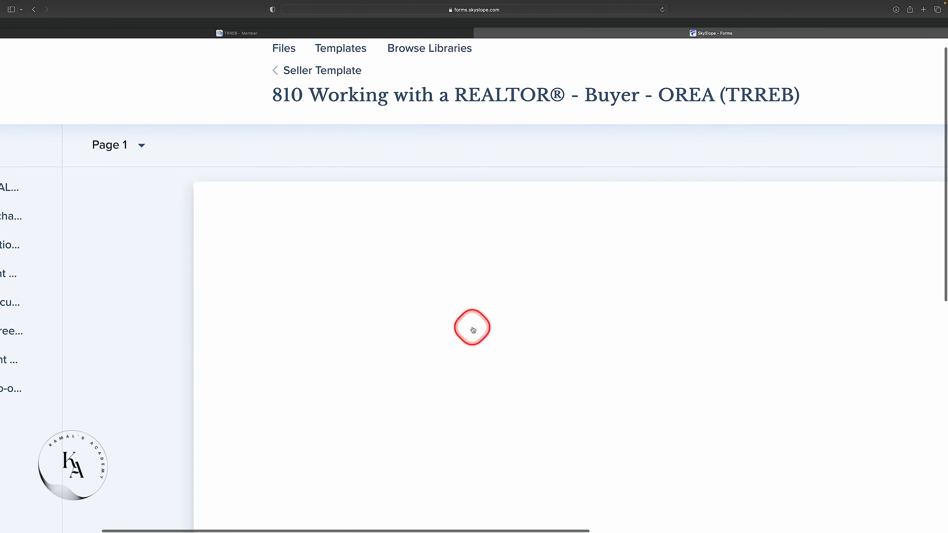
- Remove the form 810 Working with a REALTOR - Buyer from the Seller Template
scroll(487, 226, down, 2)
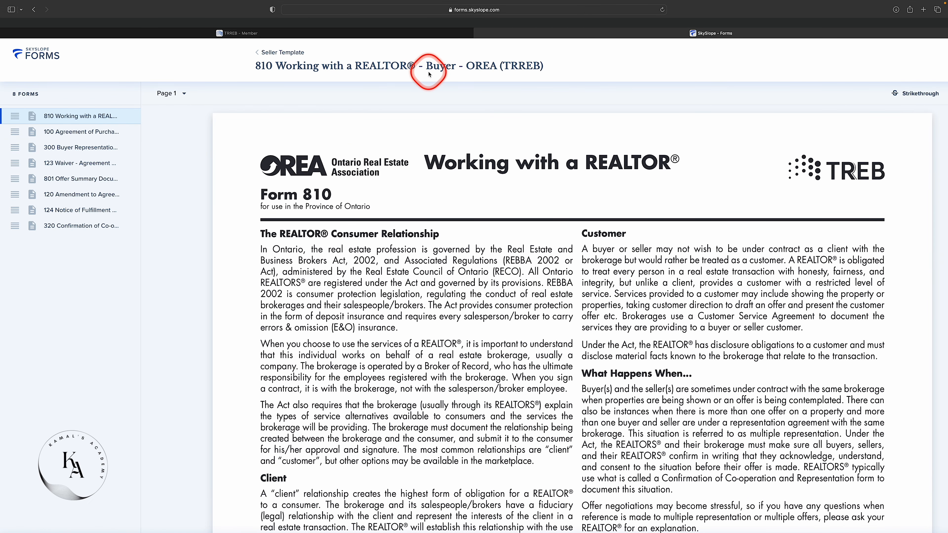
scroll(475, 254, down, 10)
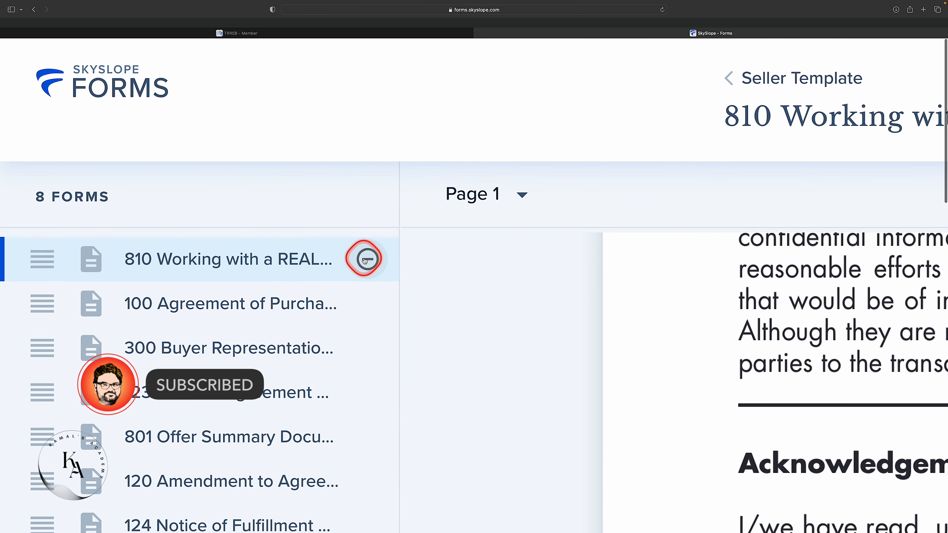
click(365, 259)
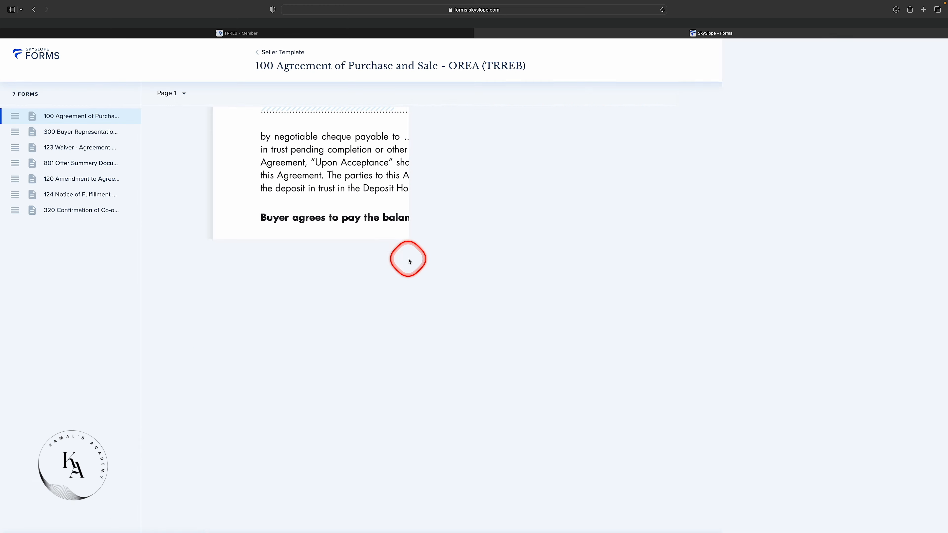
- Add the form 810 Working with a REALTOR - Seller to the Seller Template and open it to check its seller fields
scroll(410, 261, down, 2)
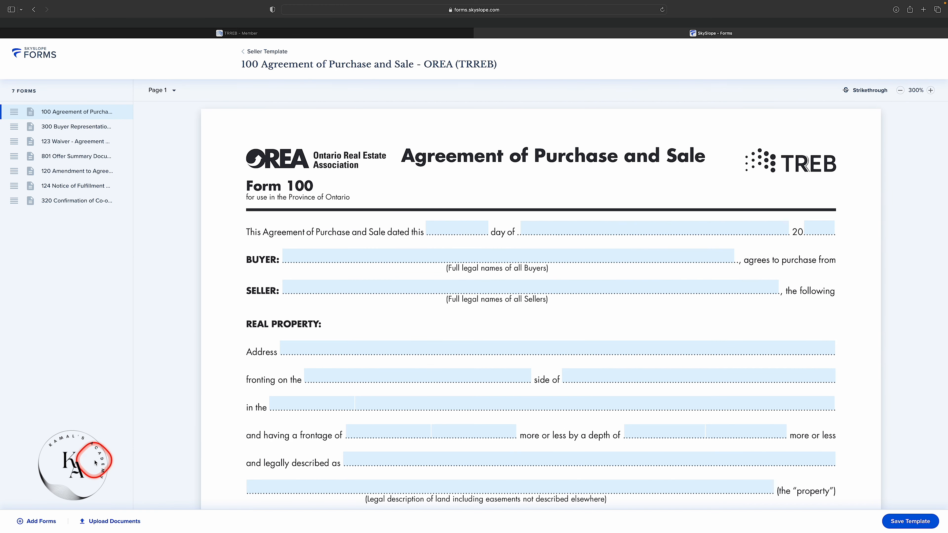
click(37, 521)
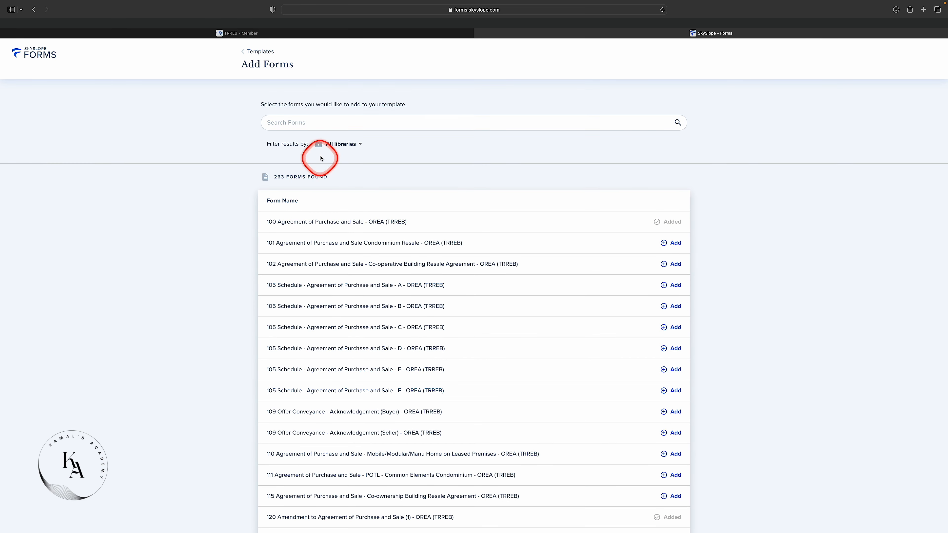
click(343, 124)
click(343, 124)
text(810)
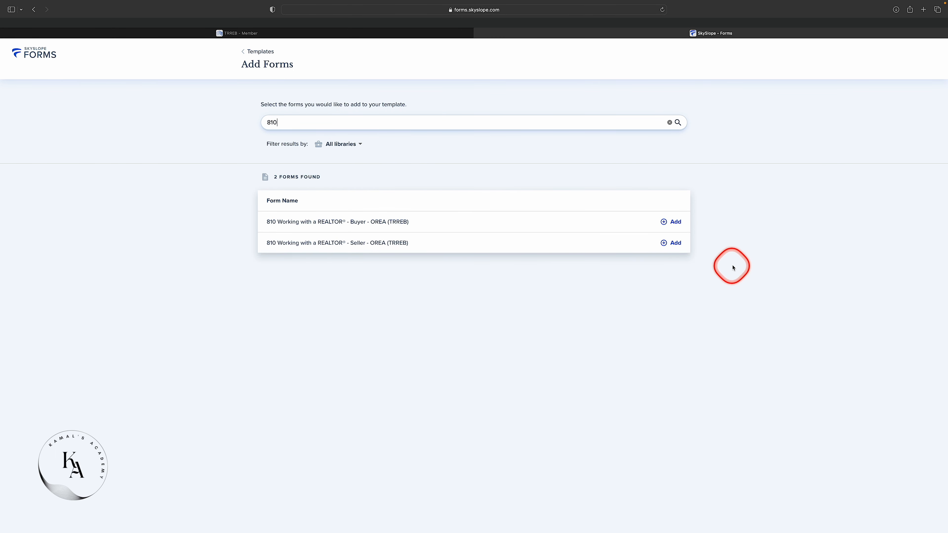
click(673, 244)
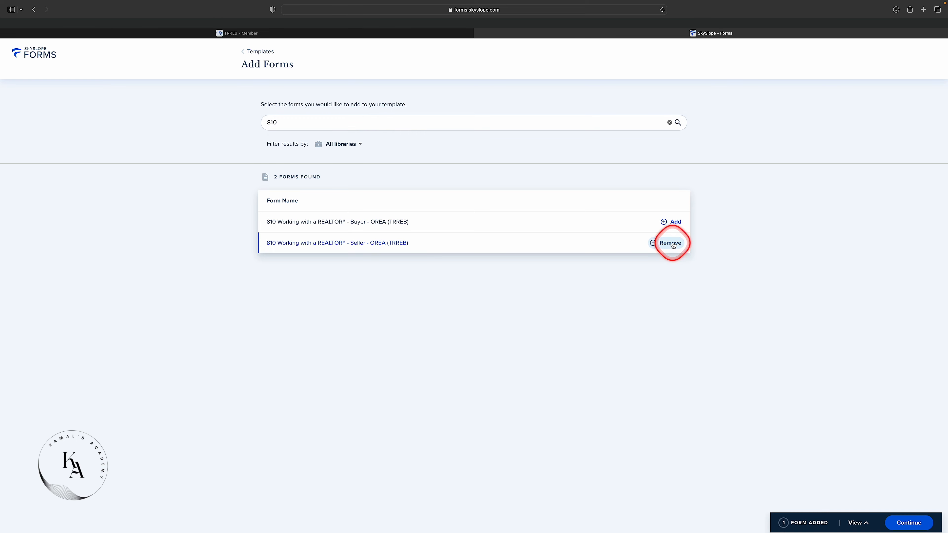
click(911, 523)
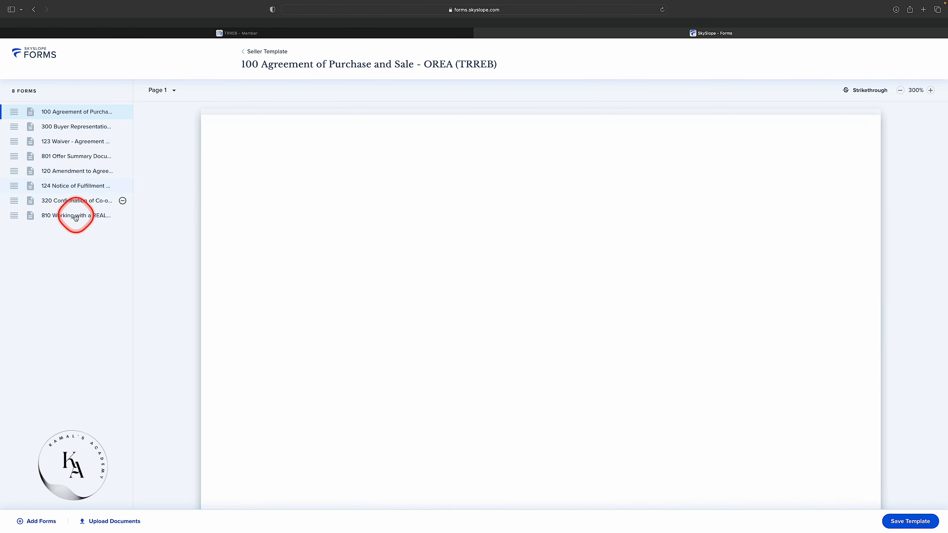
click(90, 220)
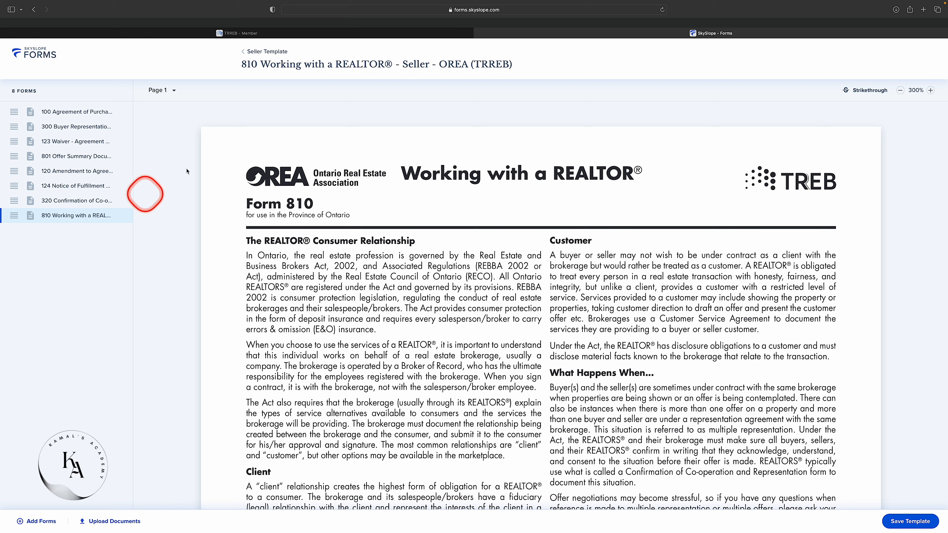
scroll(485, 275, down, 10)
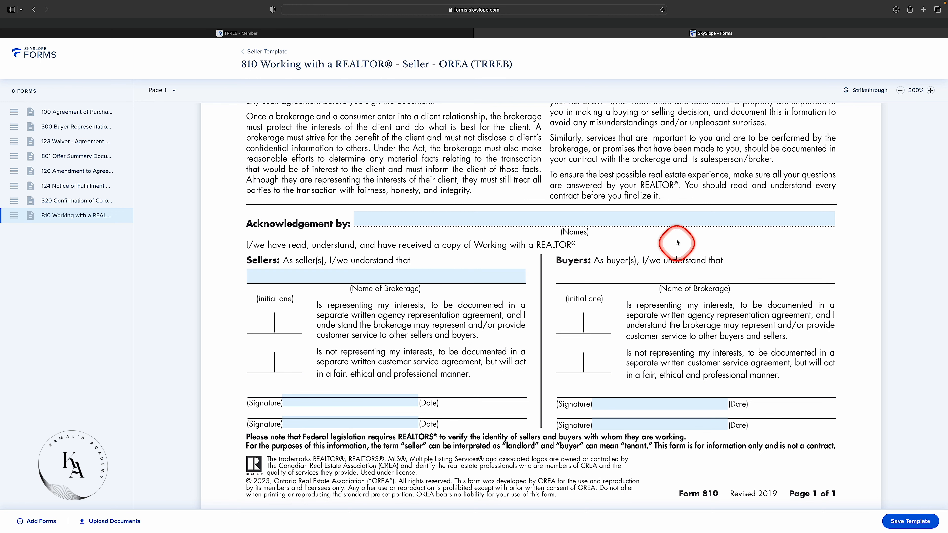
- Look through the form 100 Agreement of Purchase and Sale and remove it from the Seller Template
click(122, 111)
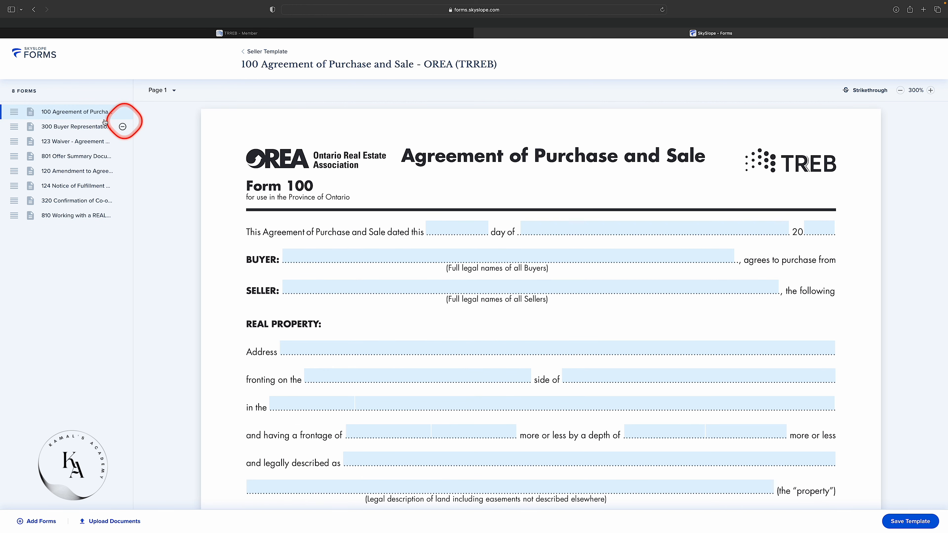
scroll(301, 190, down, 5)
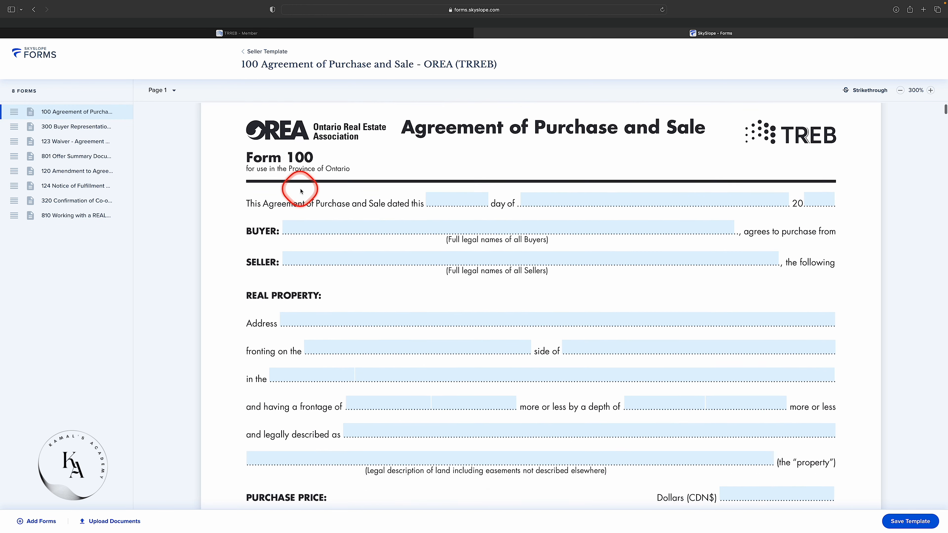
scroll(301, 190, up, 4)
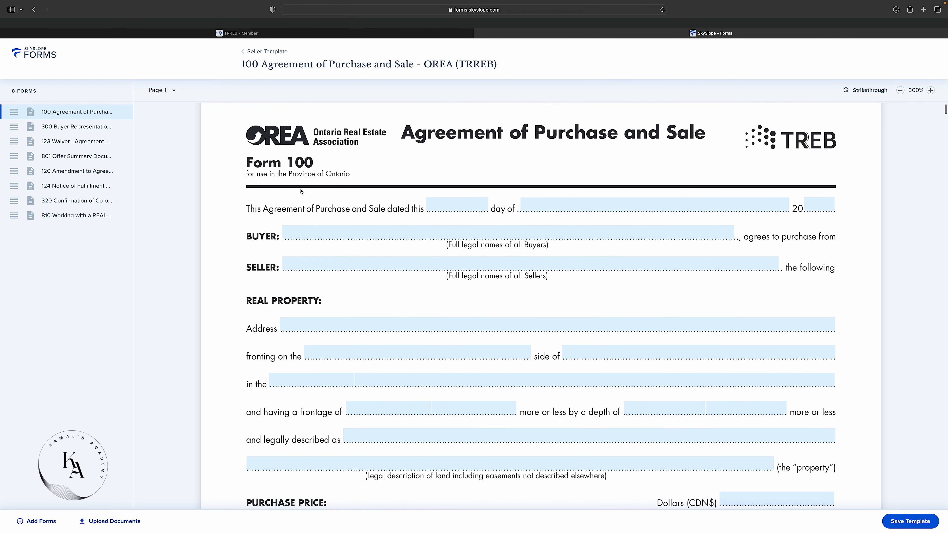
scroll(300, 190, down, 8)
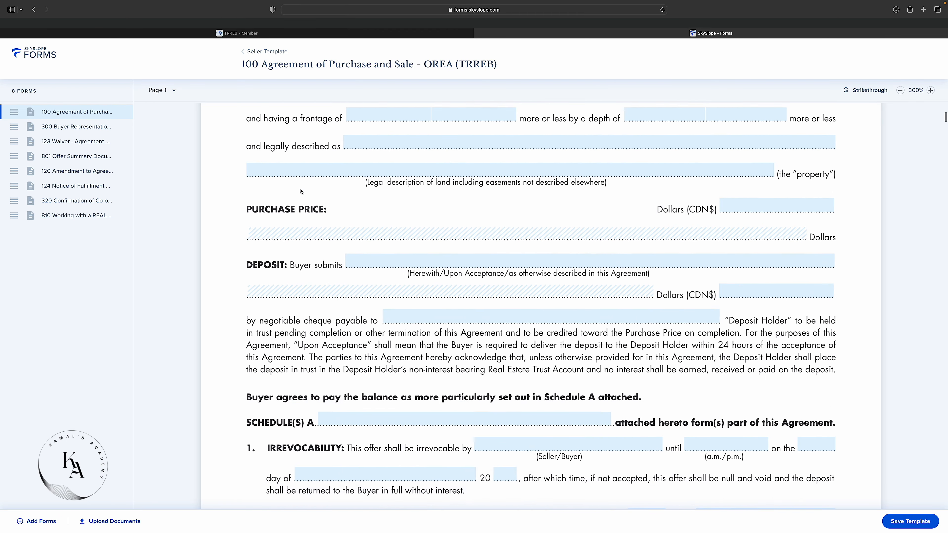
click(97, 108)
click(123, 112)
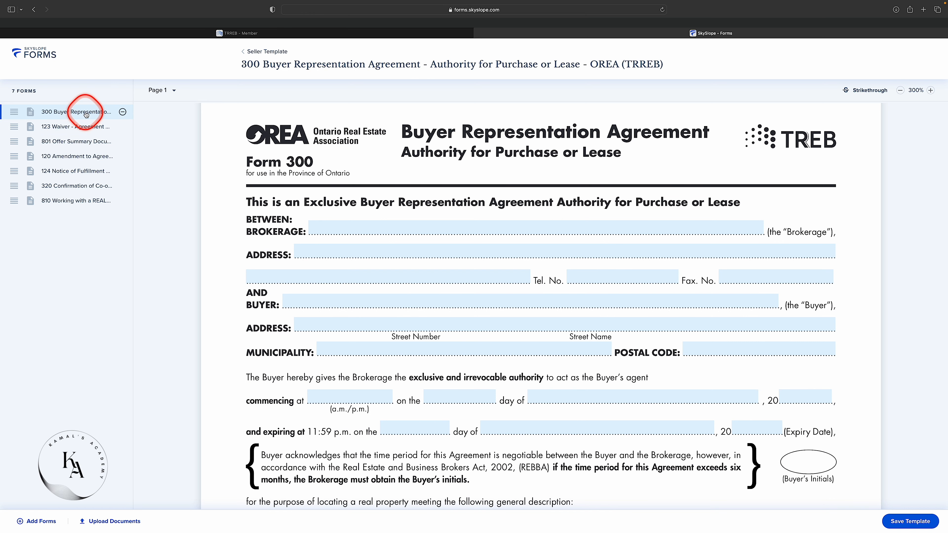
- Replace form 300 Buyer Representation Agreement in the Seller Template with both the Exclusive and MLS versions of form 200a Listing Agreement
click(123, 112)
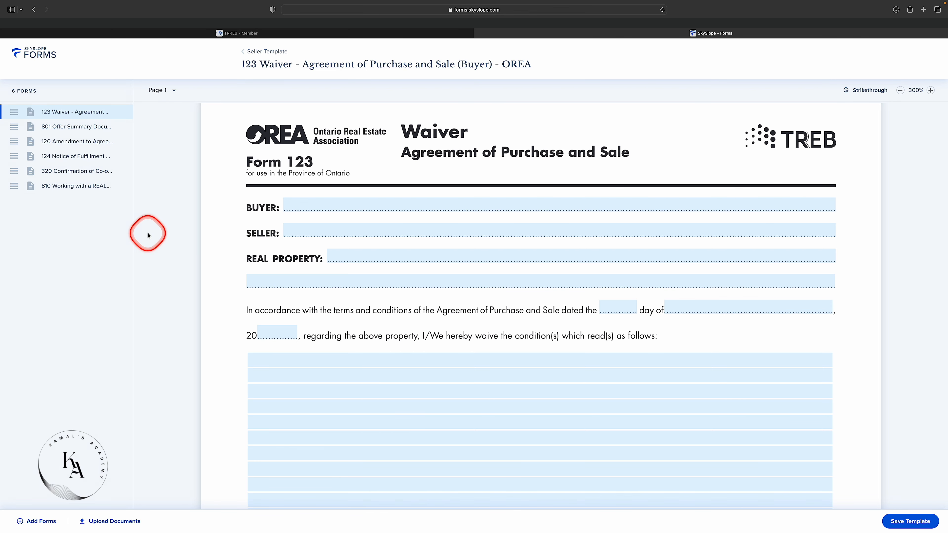
click(39, 522)
click(341, 119)
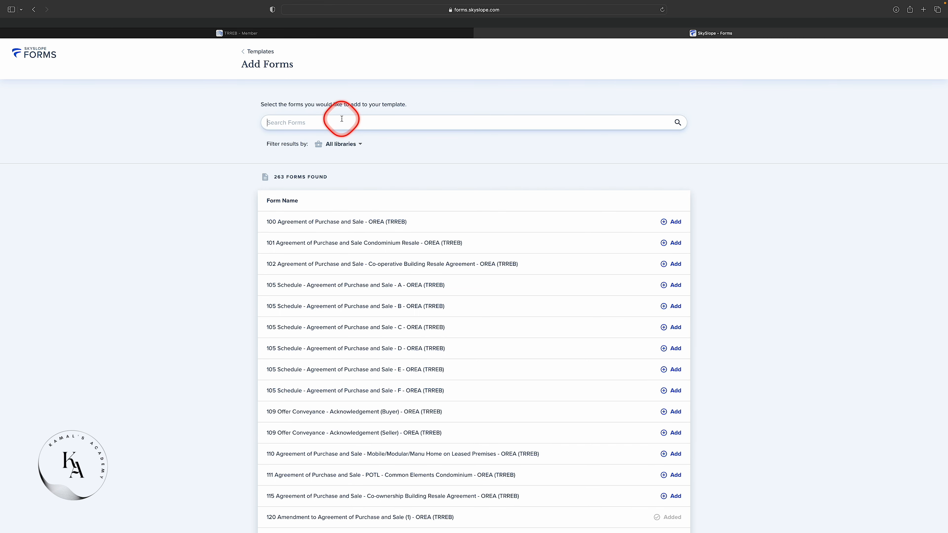
text(200)
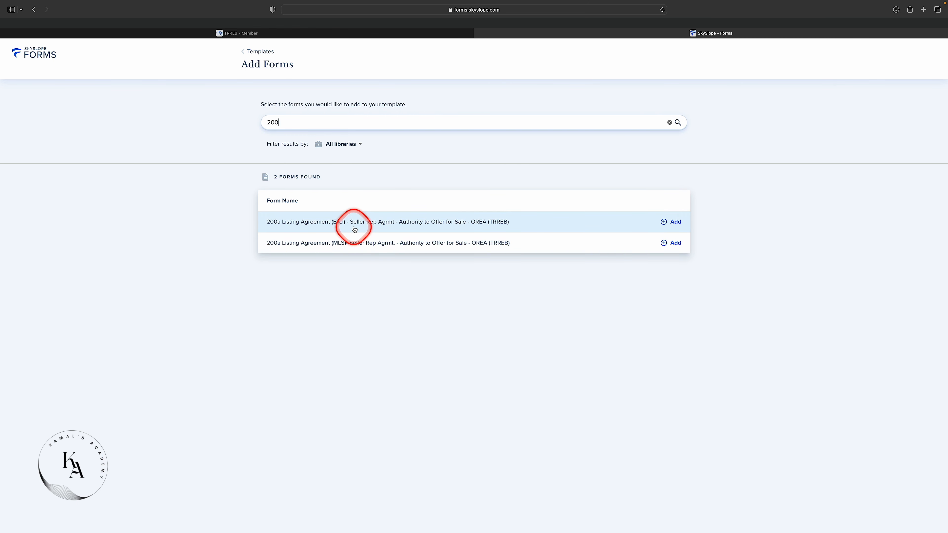
click(674, 221)
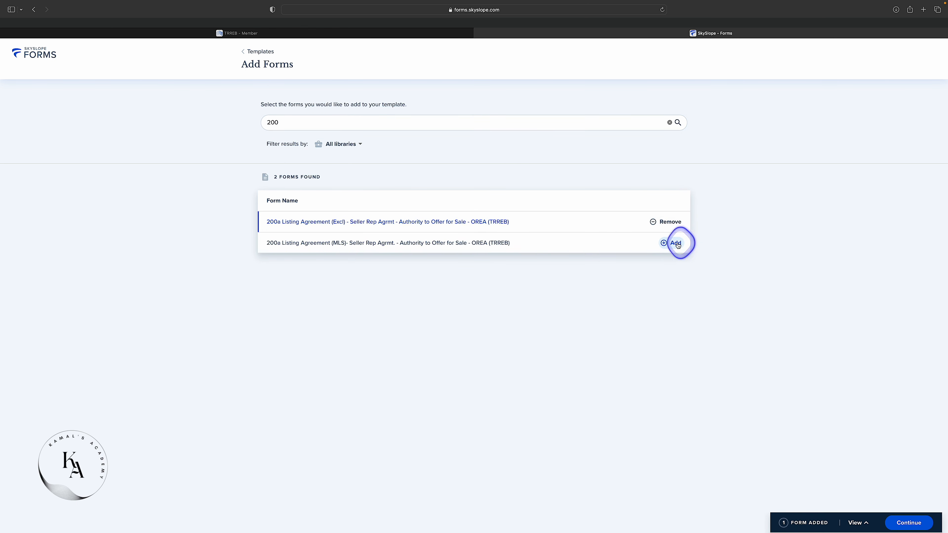
click(676, 244)
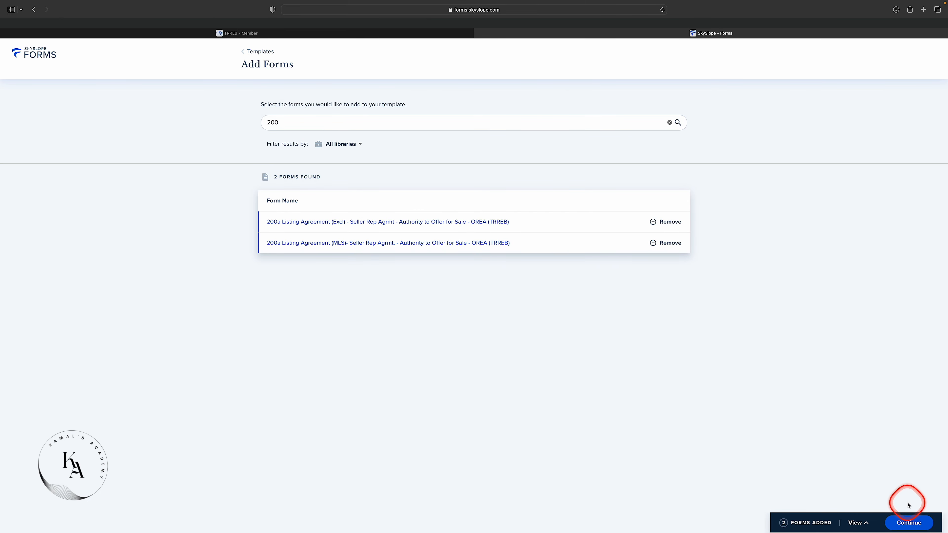
click(909, 524)
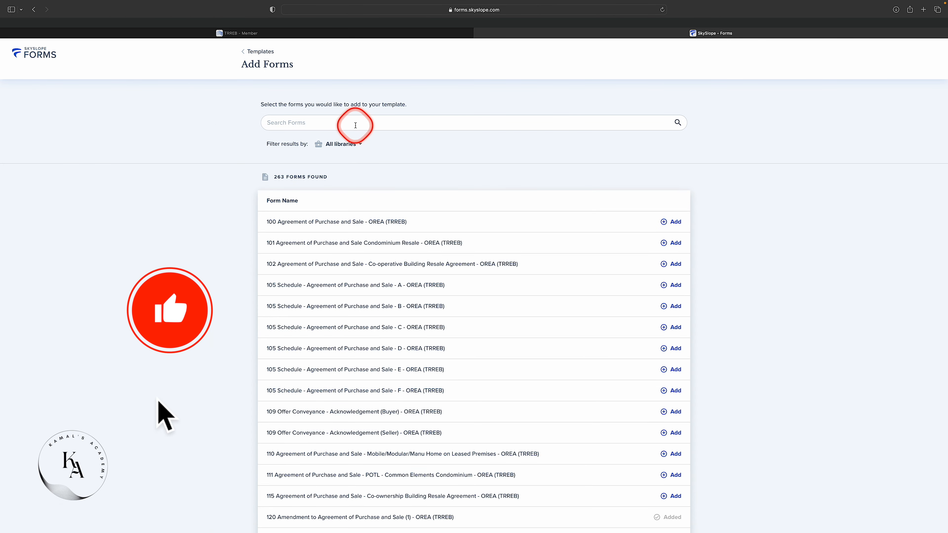
- Try to add the form 100 Agreement of Purchase and Sale - OREA (TRREB) to the Seller Template
click(357, 123)
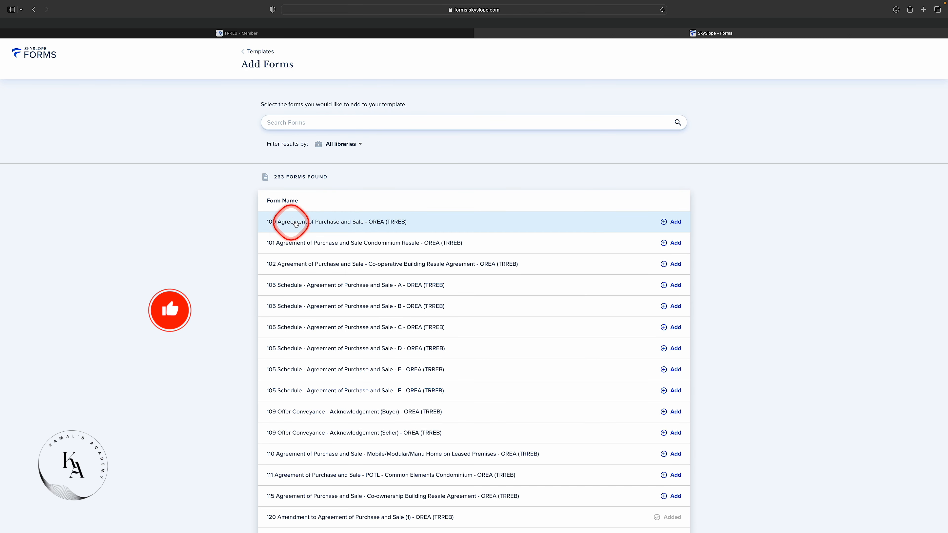
click(675, 222)
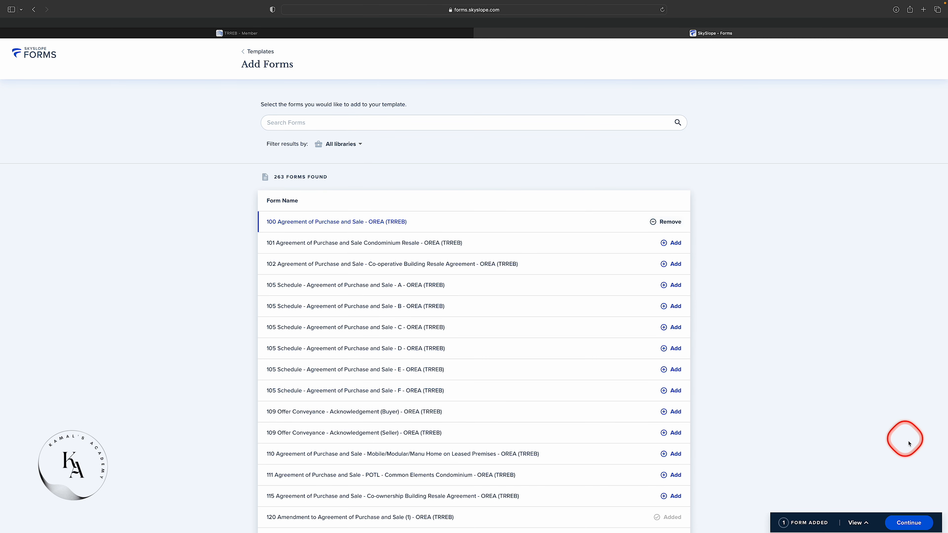
click(898, 524)
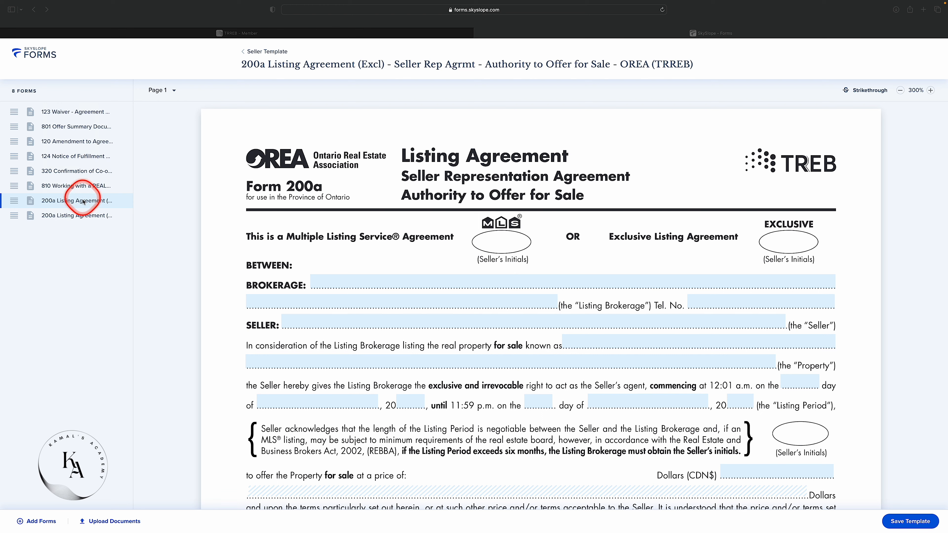
- Reorder the Seller Template with both 200a forms first, followed by 810, 801, 320, 123, 120 and 124, and save it
click(14, 215)
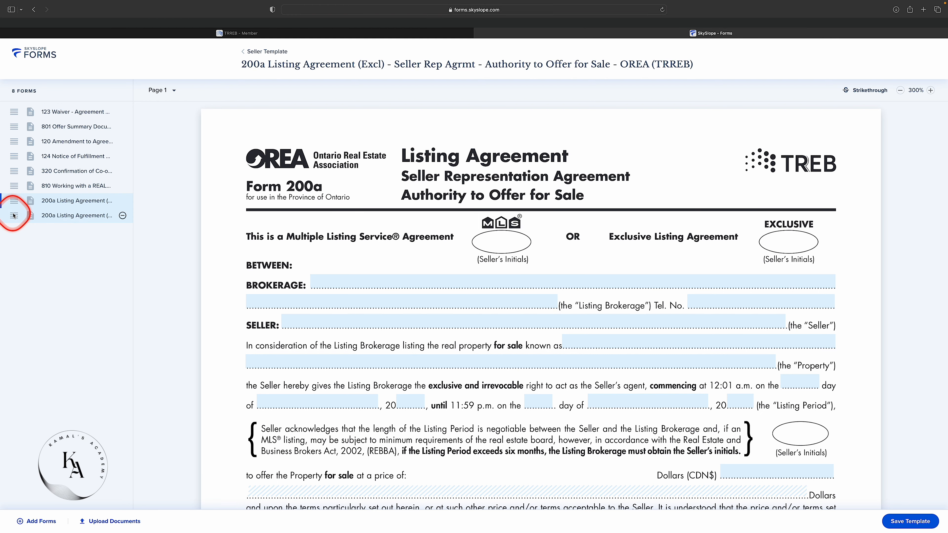
scroll(13, 215, up, 5)
scroll(157, 244, up, 7)
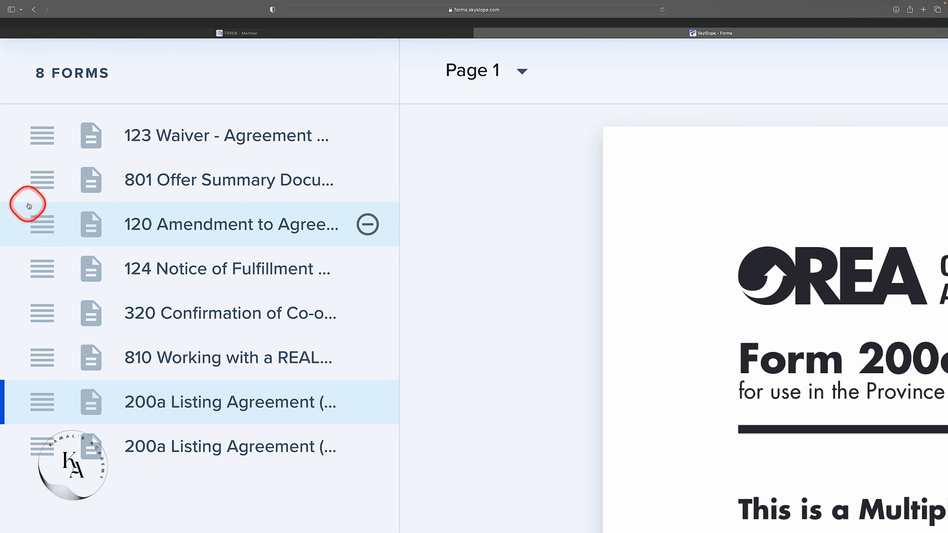
drag(42, 446, 21, 149)
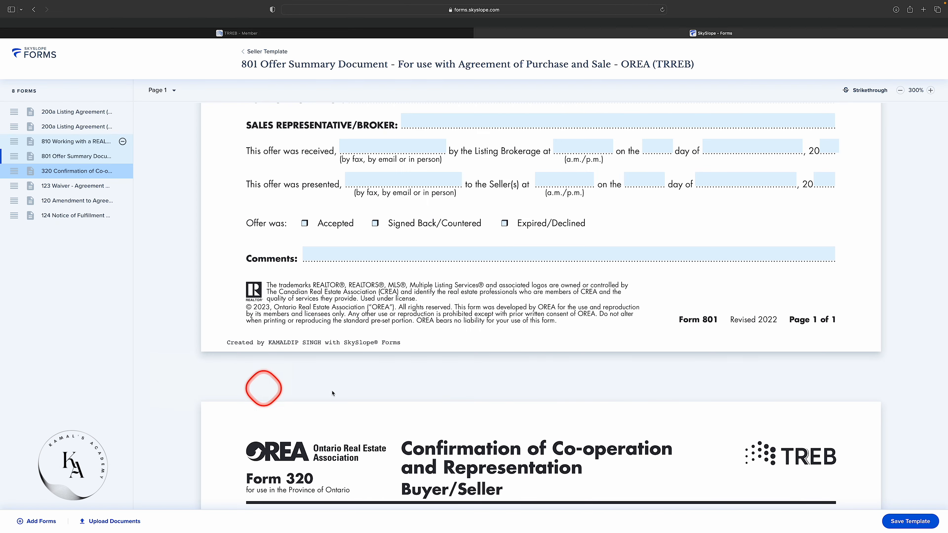
click(911, 521)
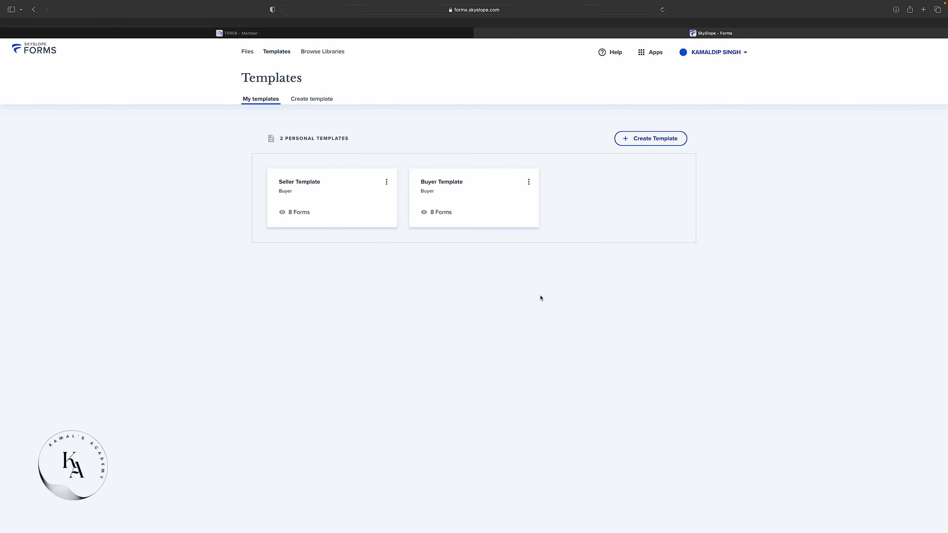
- Browse the form libraries and check which libraries the form list can be filtered by
click(319, 54)
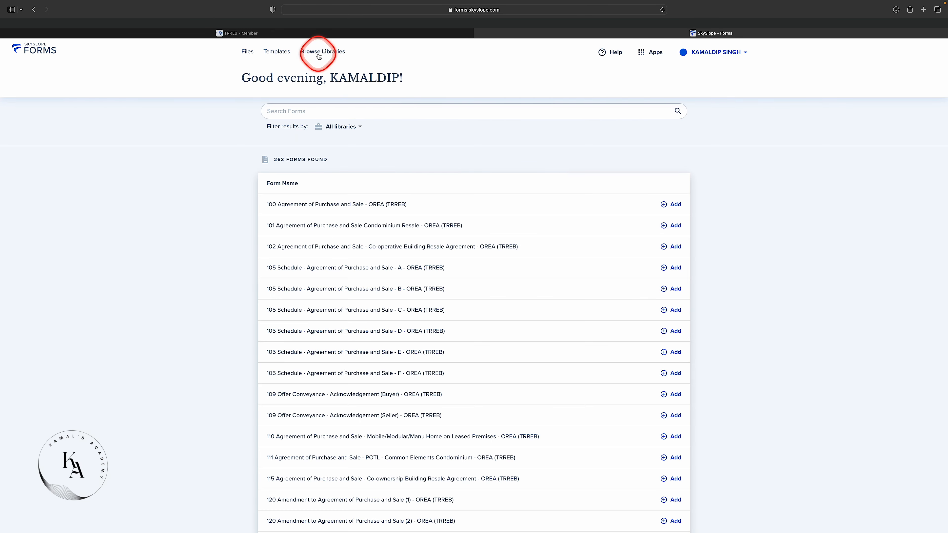
scroll(515, 332, down, 5)
click(343, 128)
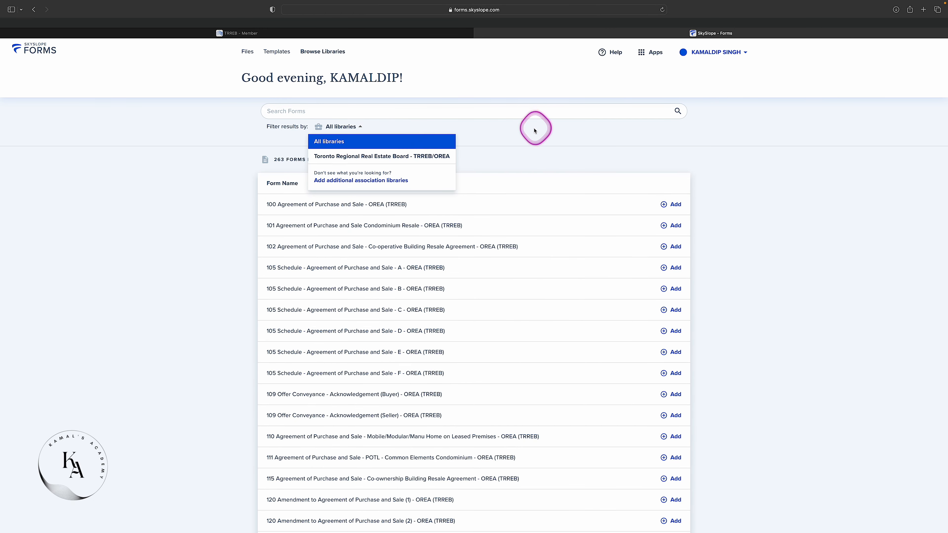
click(535, 129)
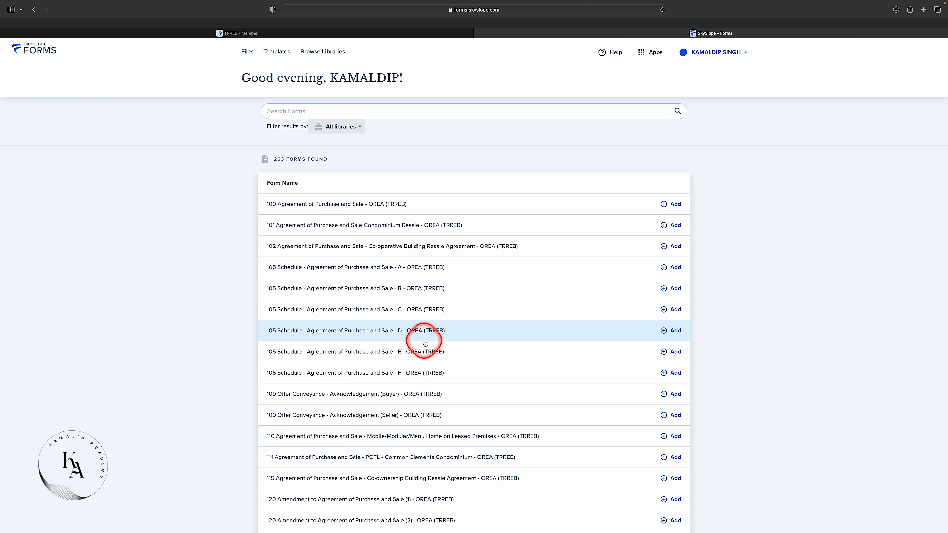
- Open the settings for adding association libraries, look through the associations available to connect, and close the page
click(330, 129)
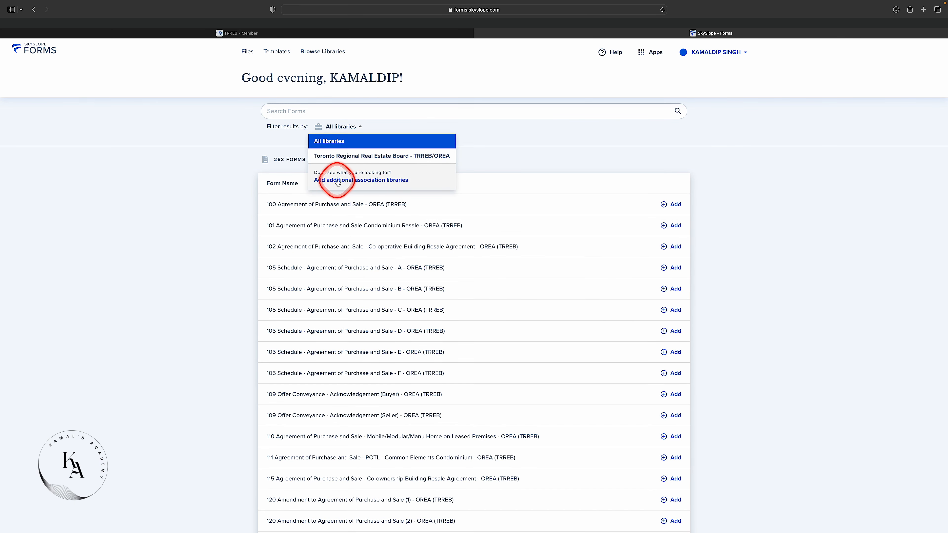
click(387, 180)
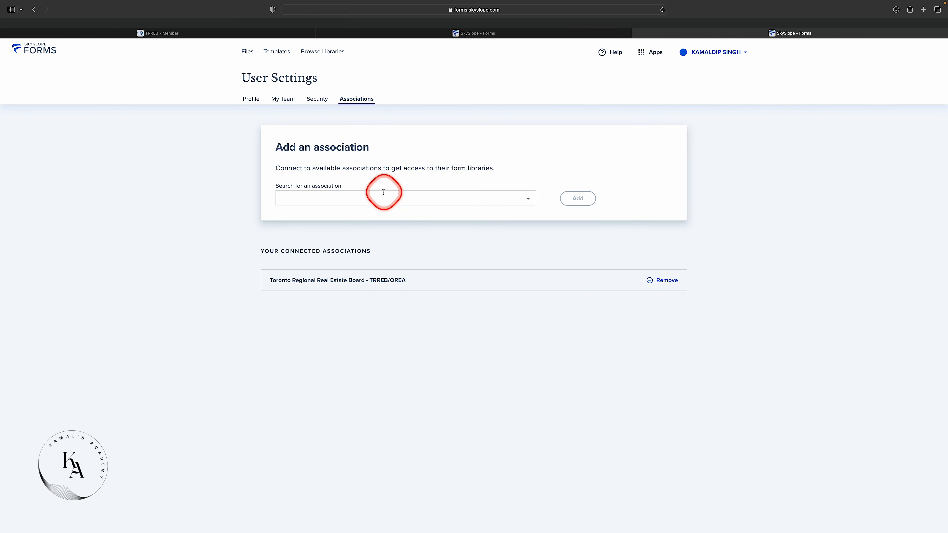
click(370, 199)
scroll(375, 242, down, 8)
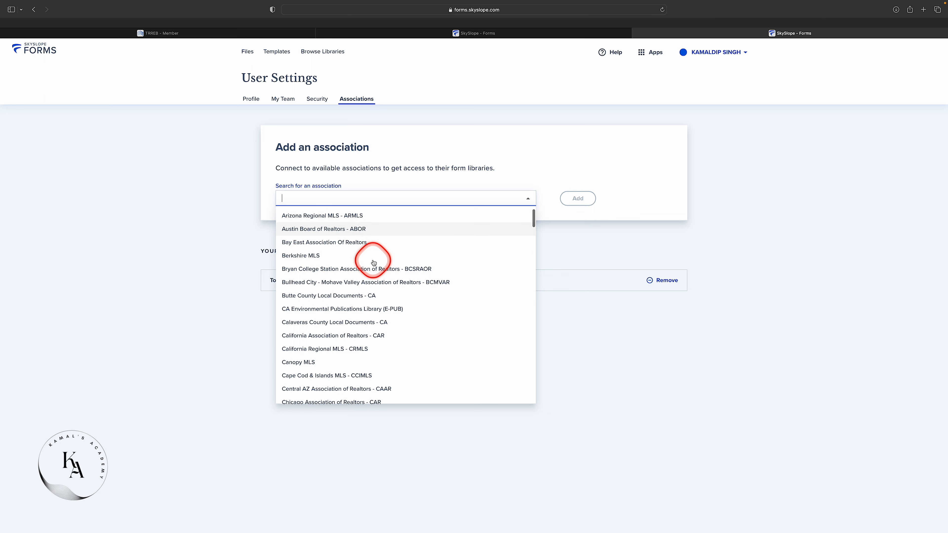
scroll(373, 262, up, 5)
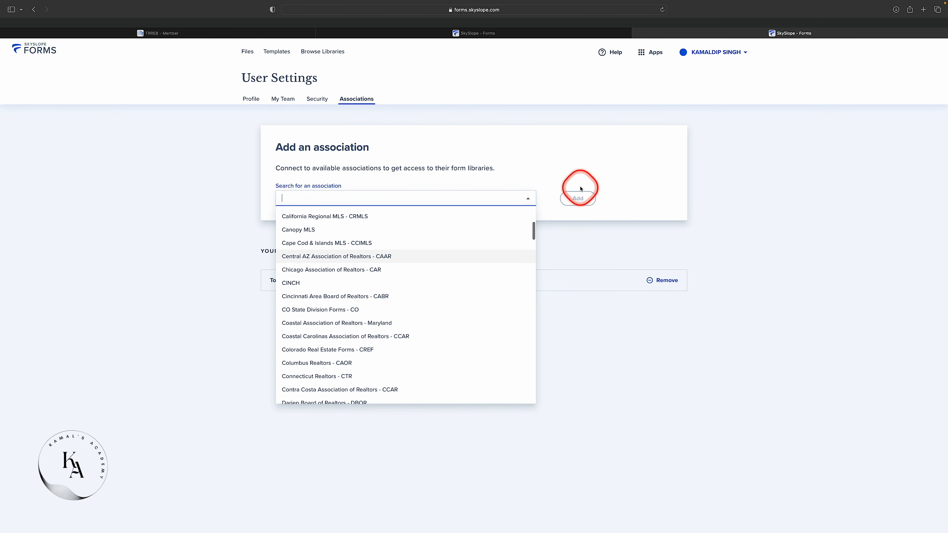
click(581, 181)
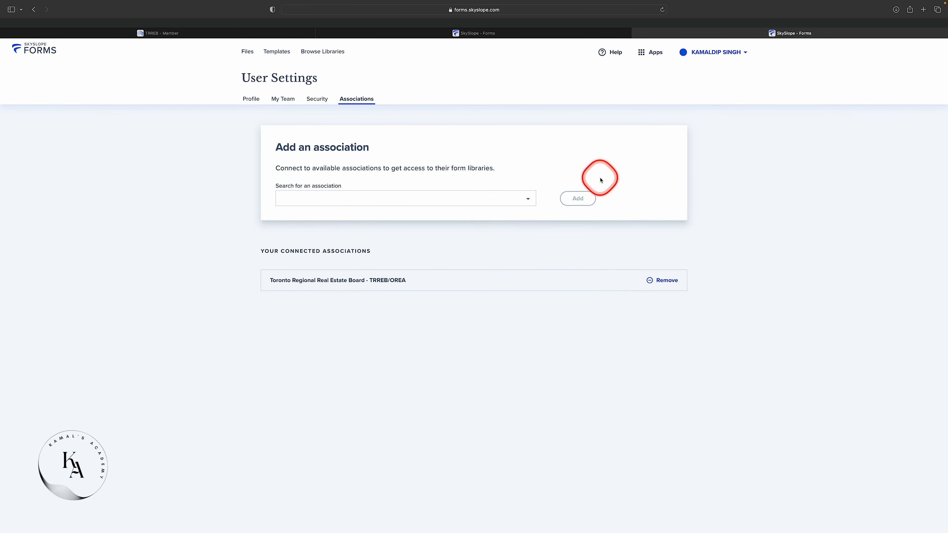
key(super+w)
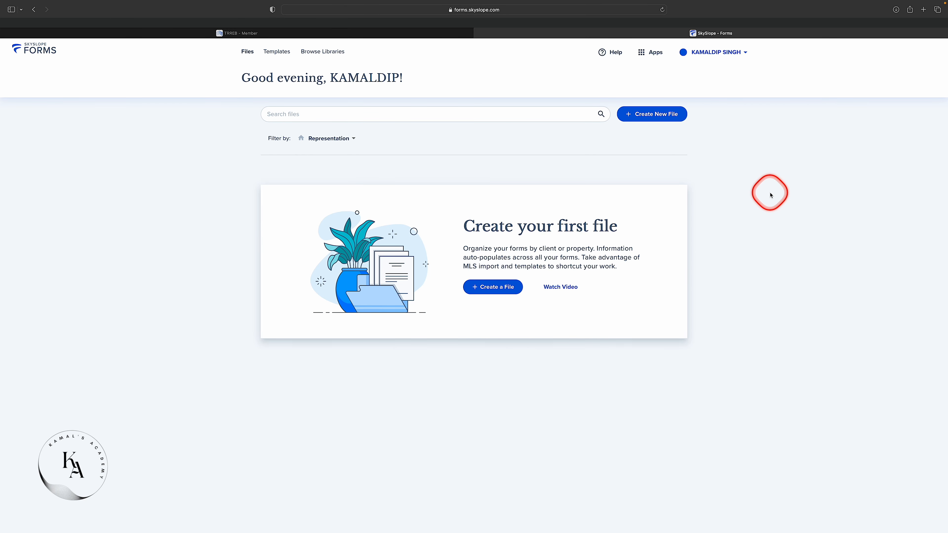